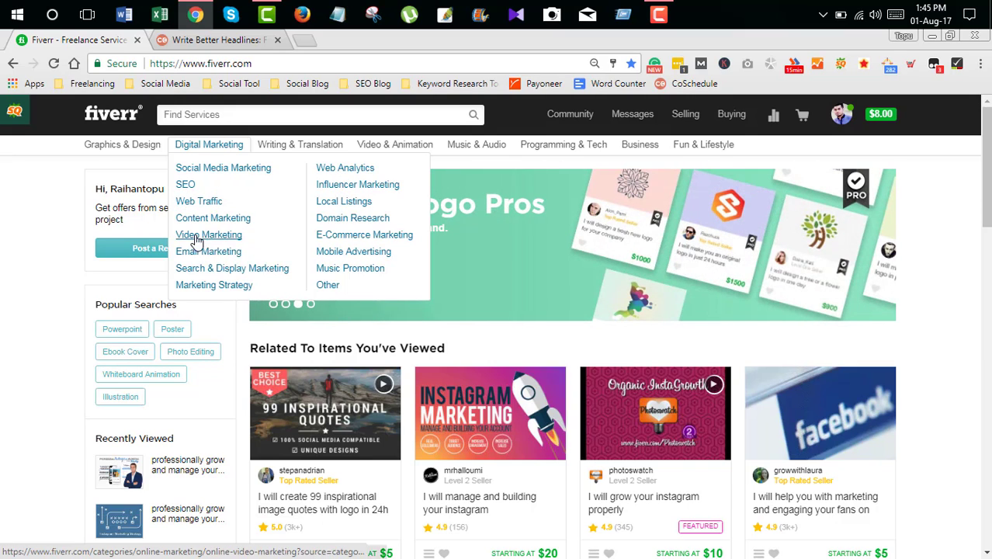
Browse to the Social Media Marketing category under Digital Marketing and open its Social Media Management subcategory
left_click(206, 171)
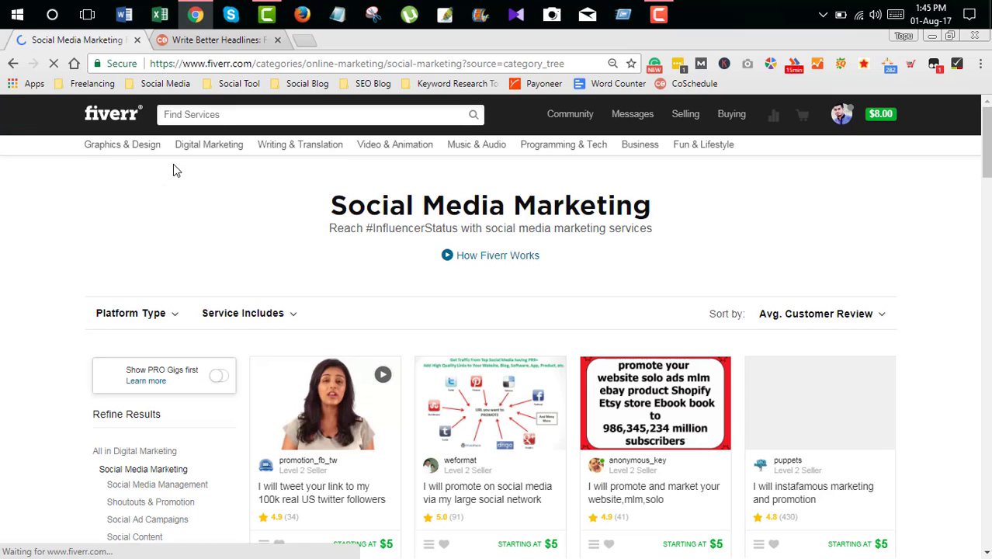
scroll(308, 206, "down", 2)
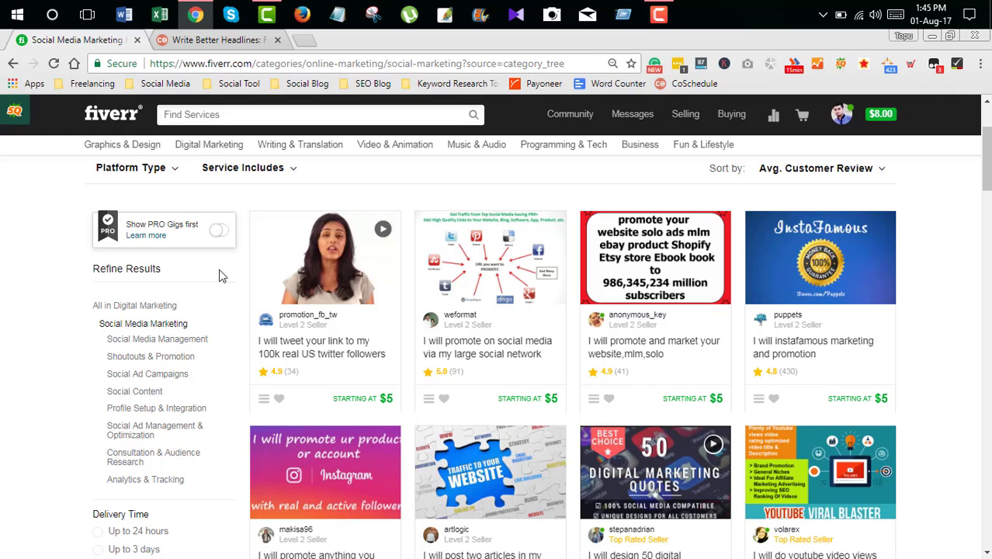
scroll(219, 272, "down", 1)
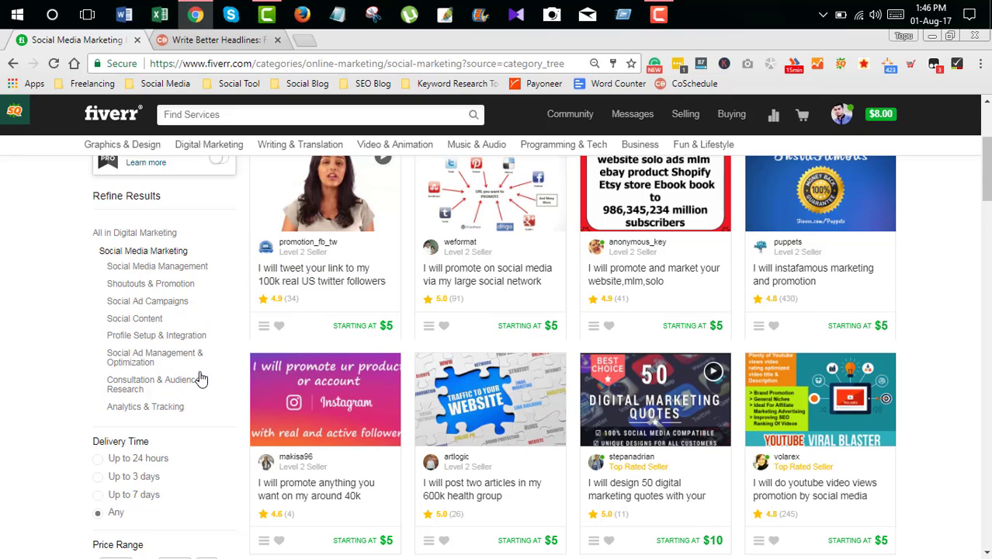
left_click(155, 267)
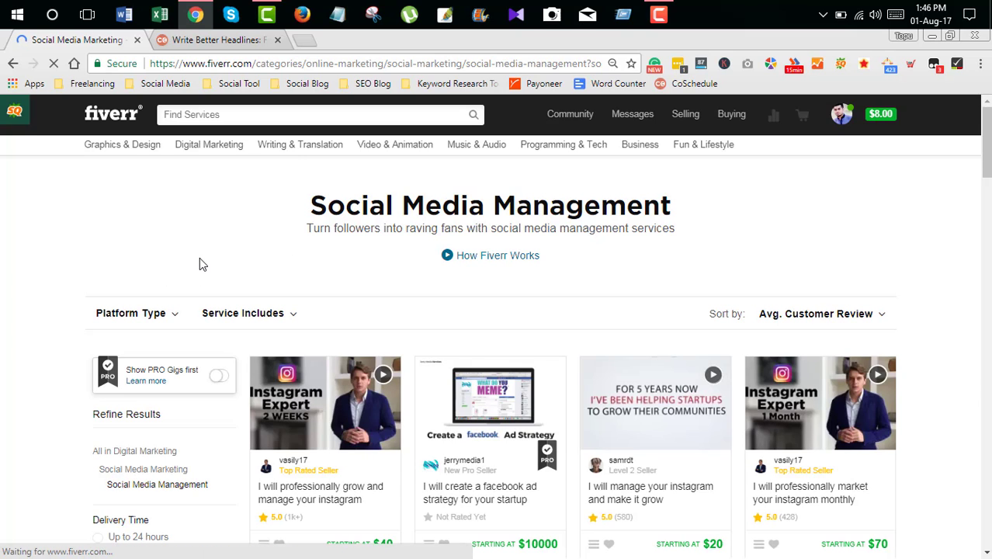
Expand the full platform type list and filter the Social Media Management gigs by Instagram
scroll(200, 262, "down", 7)
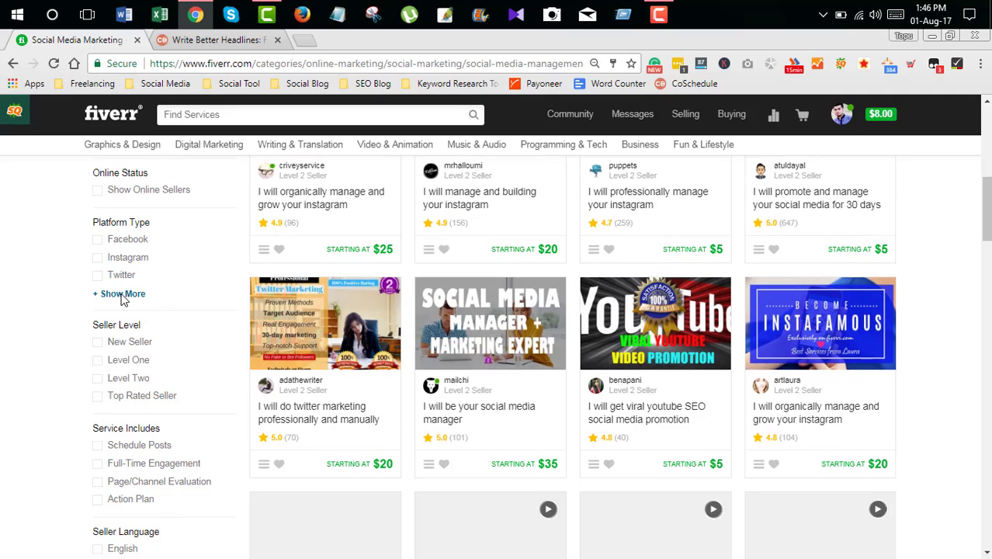
left_click(121, 297)
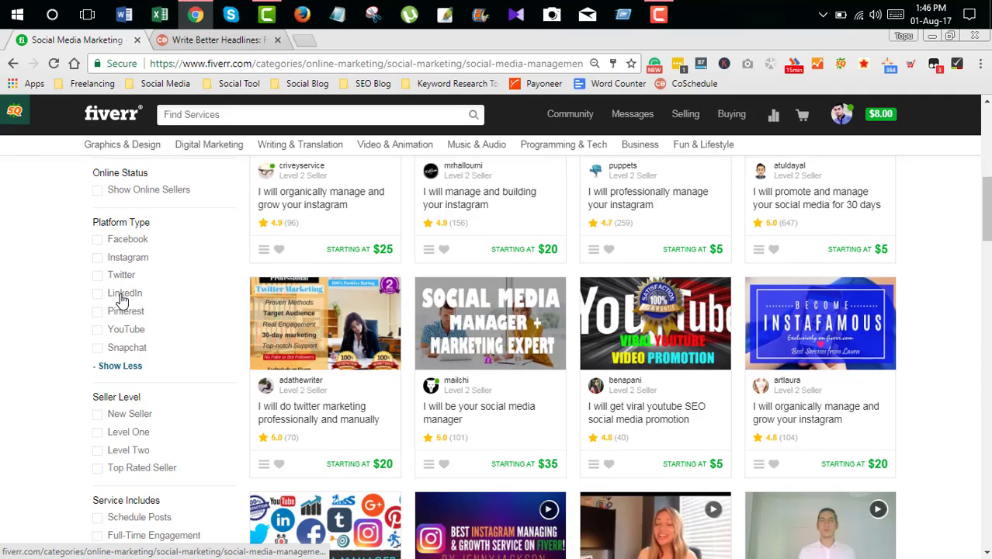
left_click(117, 261)
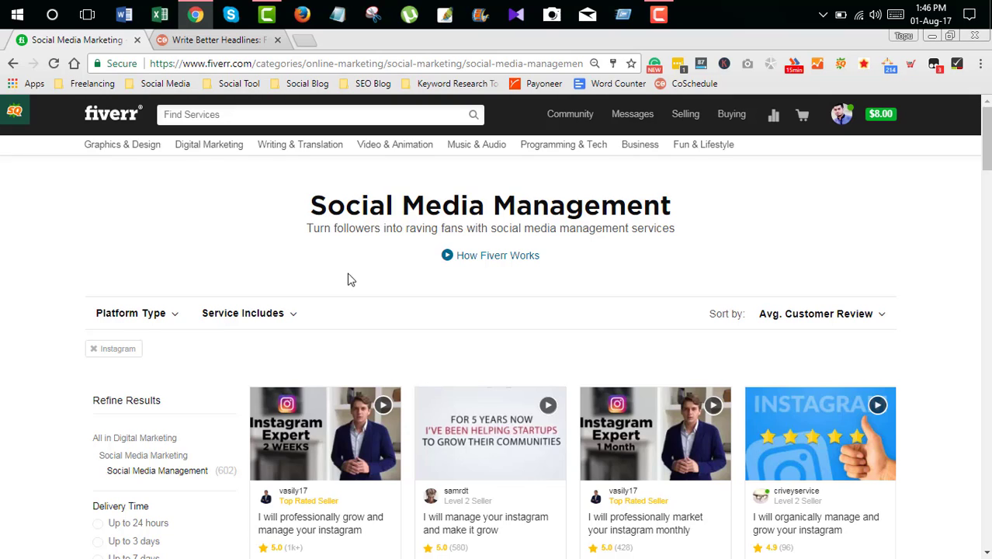
Sort the Instagram gigs by Recommended and look through the gig titles in the results
scroll(348, 280, "down", 1)
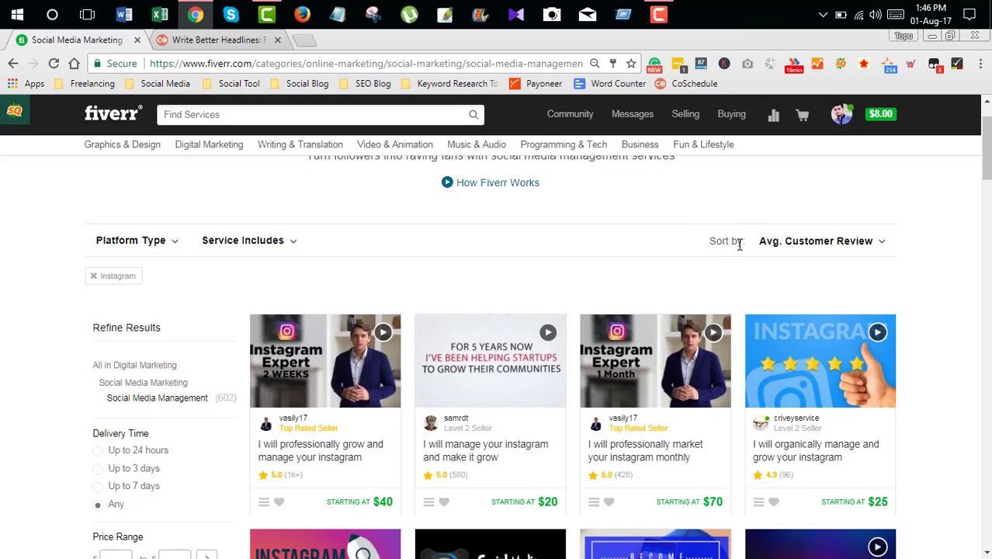
left_click(811, 242)
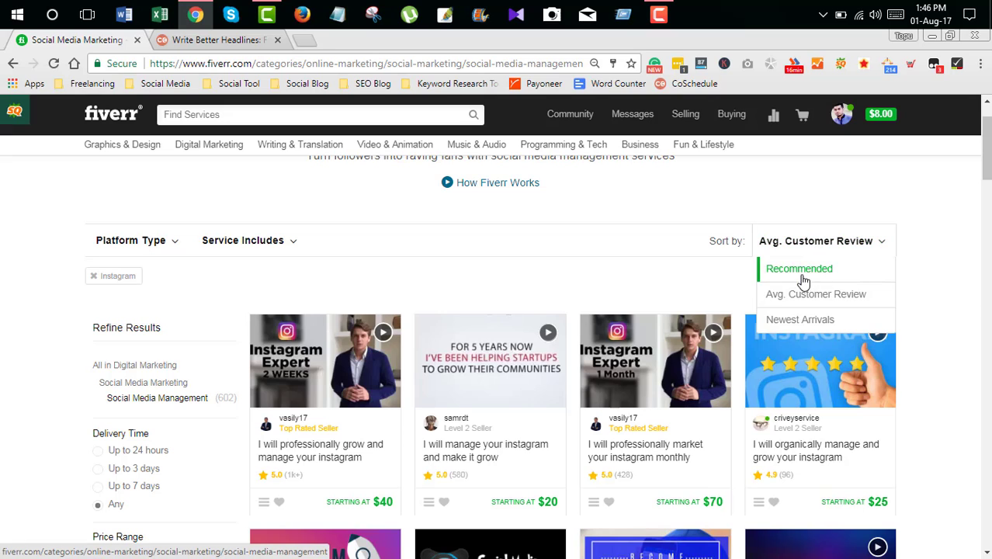
left_click(802, 276)
scroll(708, 283, "down", 2)
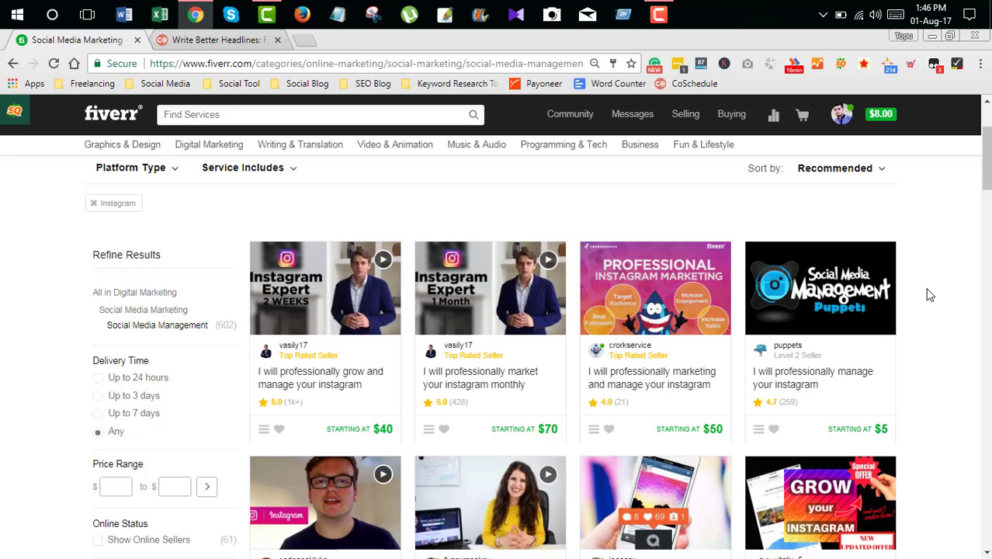
scroll(931, 302, "down", 5)
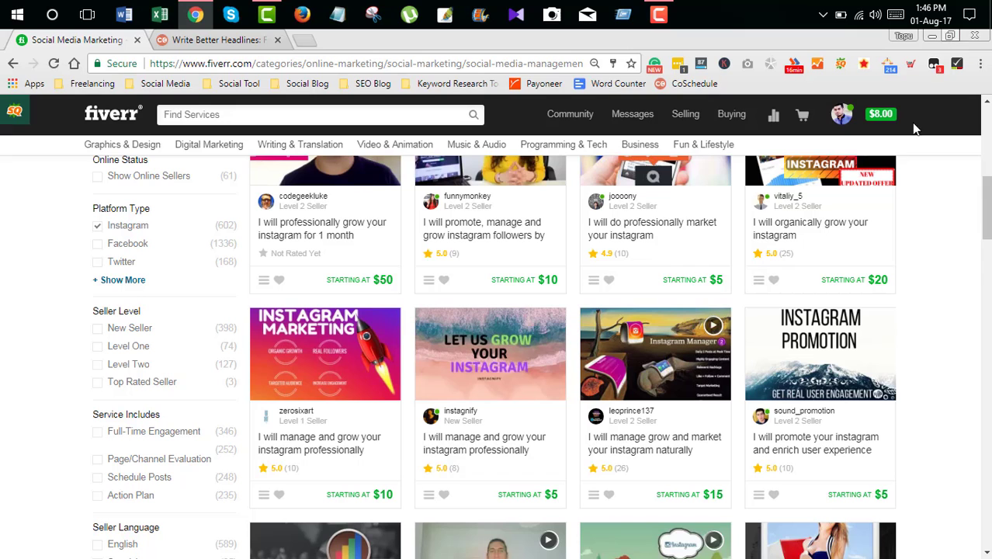
scroll(946, 315, "up", 5)
scroll(944, 320, "down", 1)
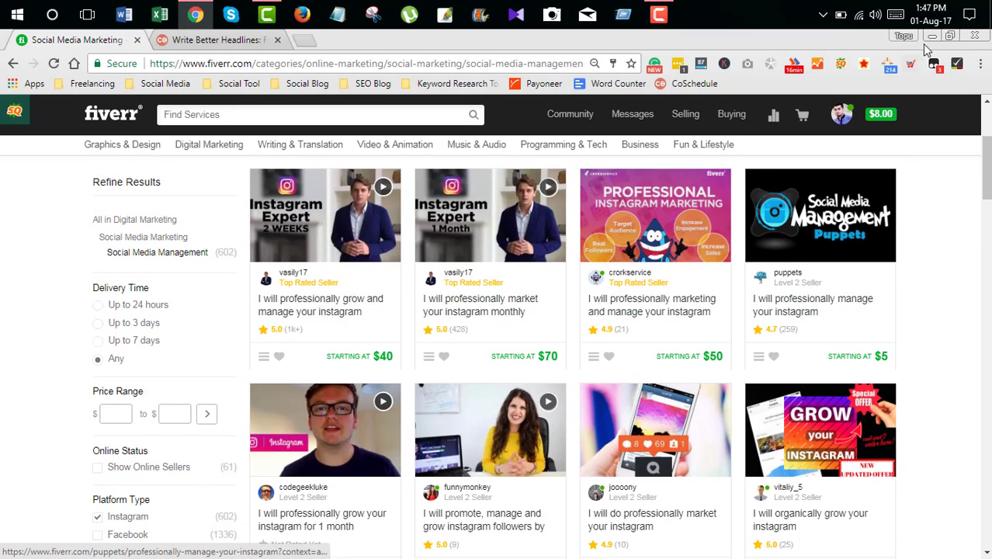
Reveal the desktop beside the browser, open the Instagram 1 text file in Notepad, and read through its gig titles
left_click(950, 36)
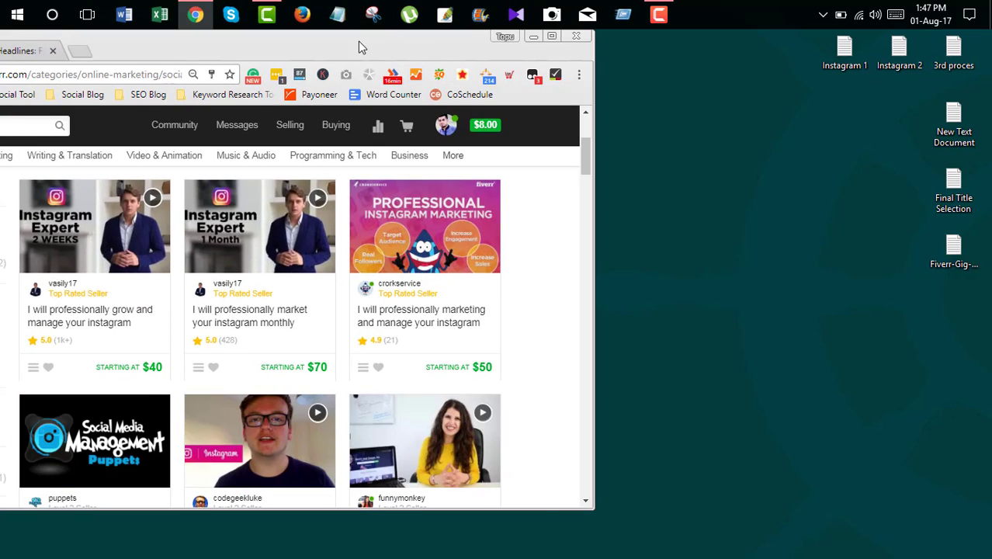
left_click_drag(359, 46, 328, 42)
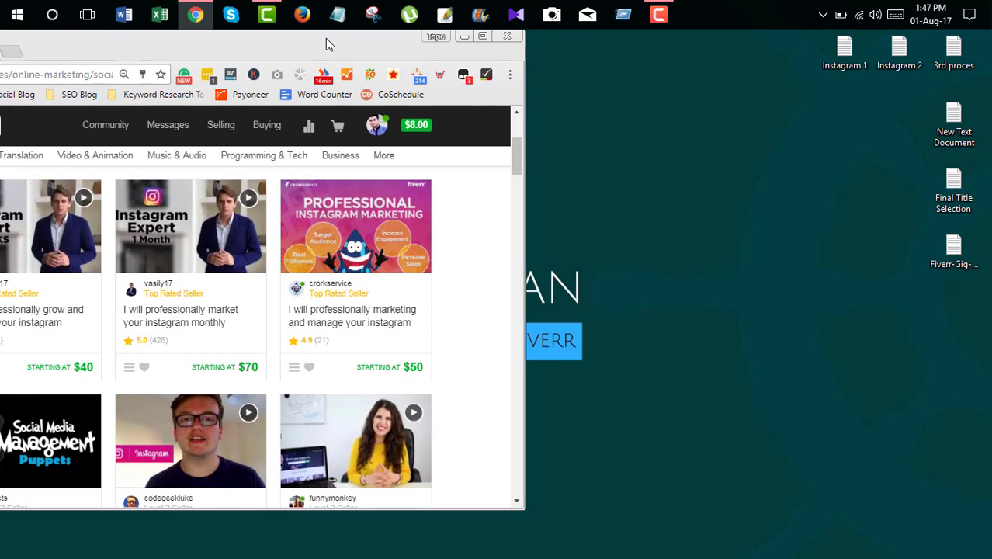
double_click(843, 49)
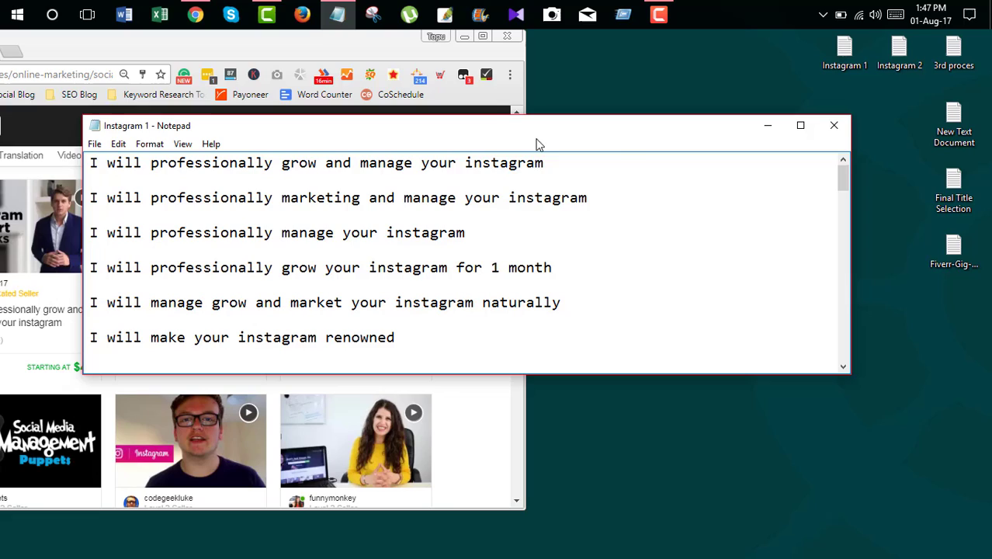
double_click(646, 132)
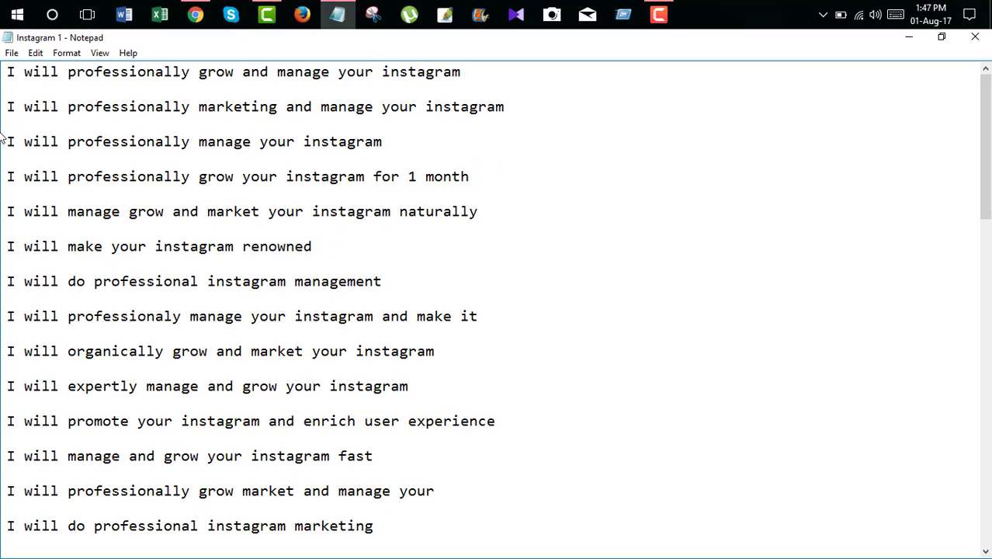
scroll(206, 245, "down", 5)
scroll(211, 262, "down", 6)
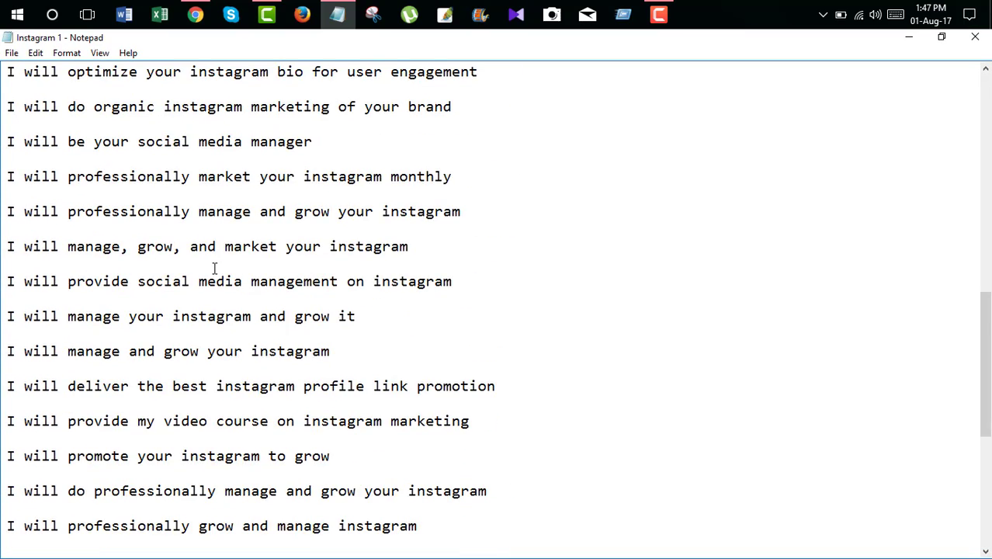
Minimize the browser and review the gig title list in Instagram 1 again with its window maximized
left_click(942, 37)
left_click(463, 36)
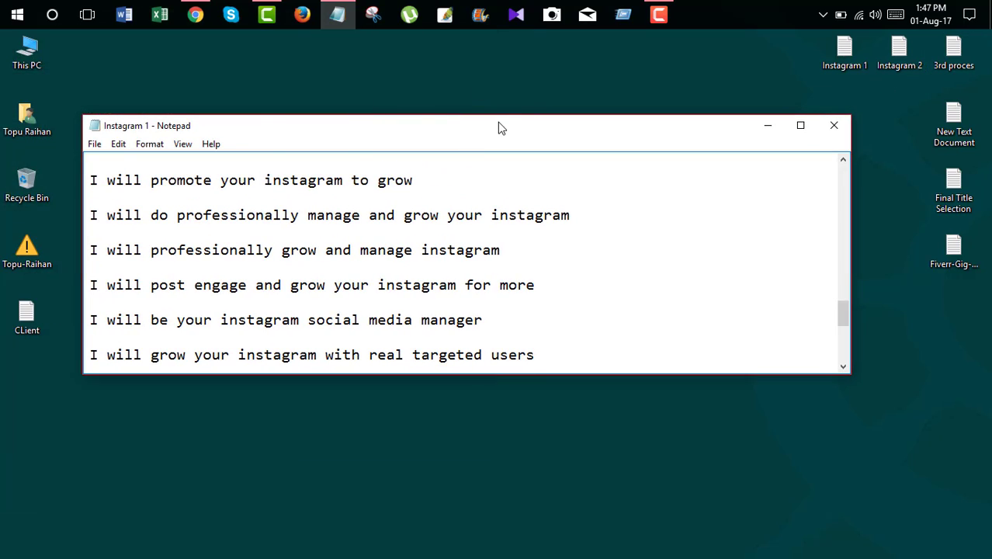
double_click(499, 126)
scroll(177, 221, "down", 5)
scroll(180, 220, "up", 6)
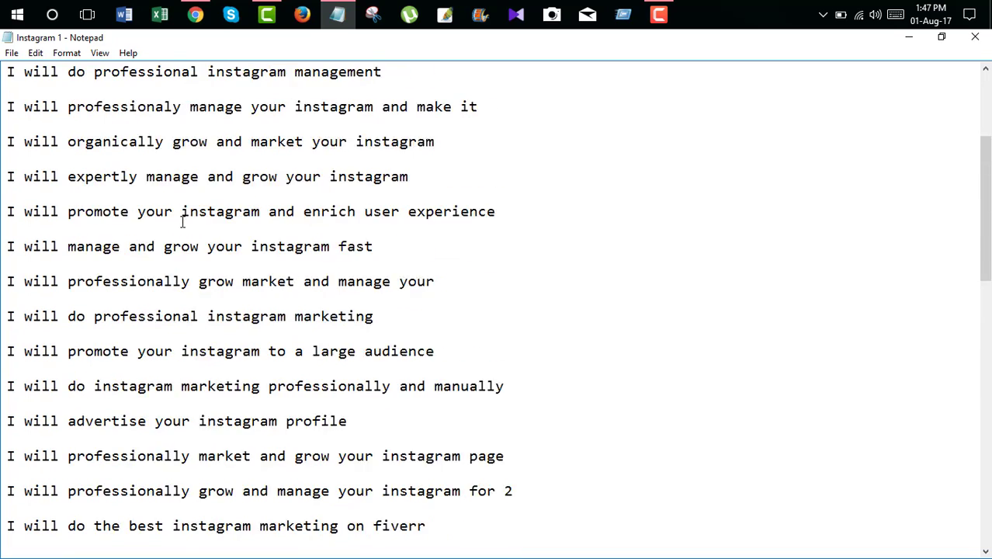
Open the Instagram 2 text file and arrange it below a restored Instagram 1 window to compare their title lists
left_click(941, 38)
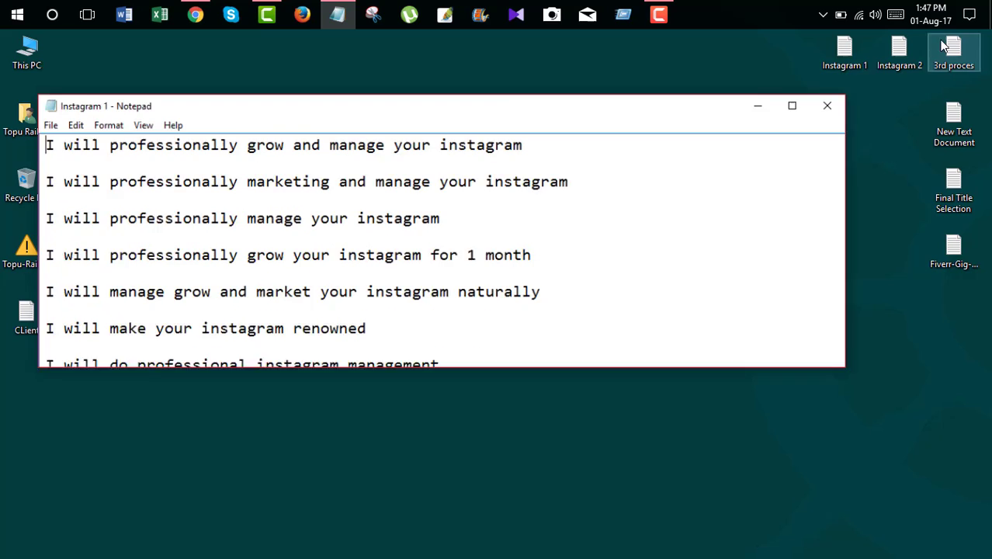
left_click_drag(553, 132, 466, 50)
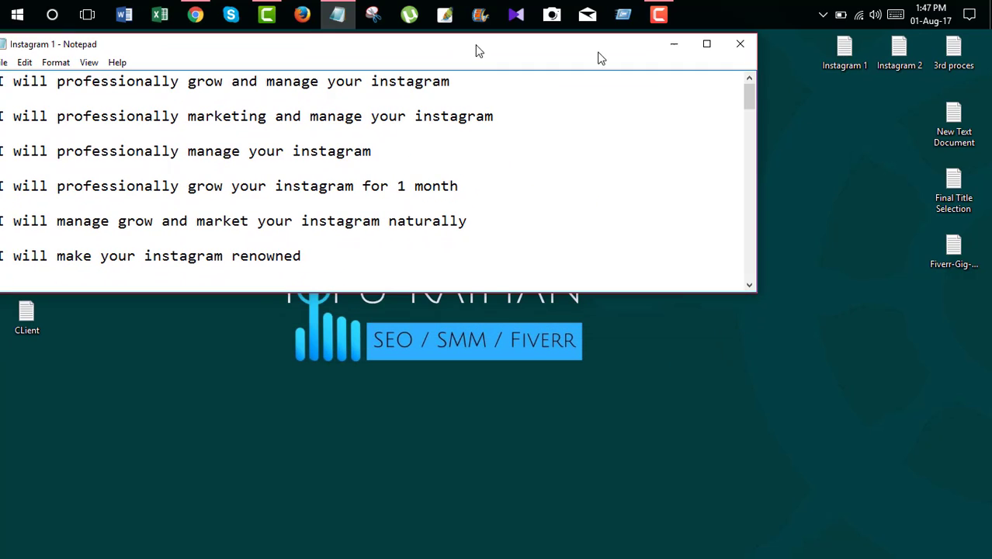
double_click(900, 52)
left_click_drag(571, 147, 607, 327)
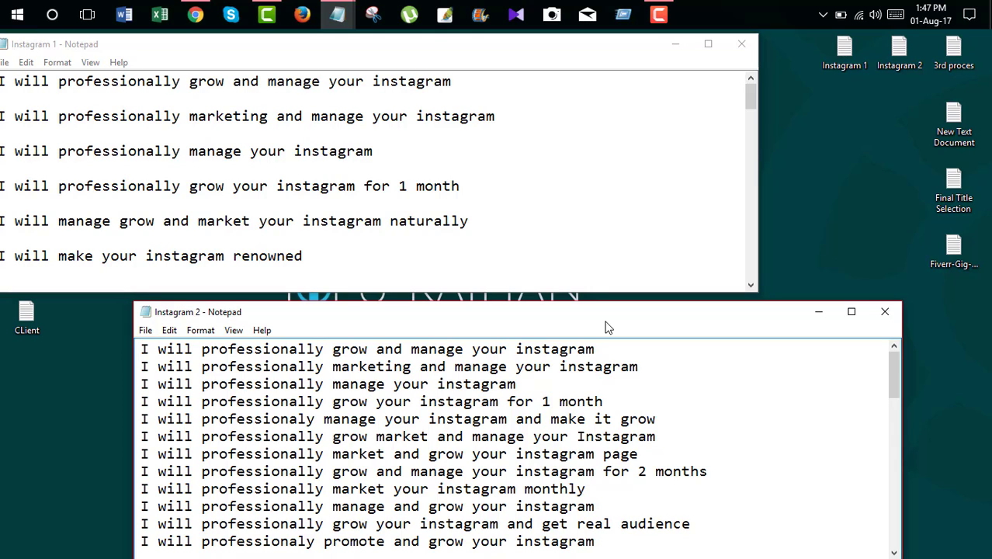
left_click_drag(85, 81, 183, 131)
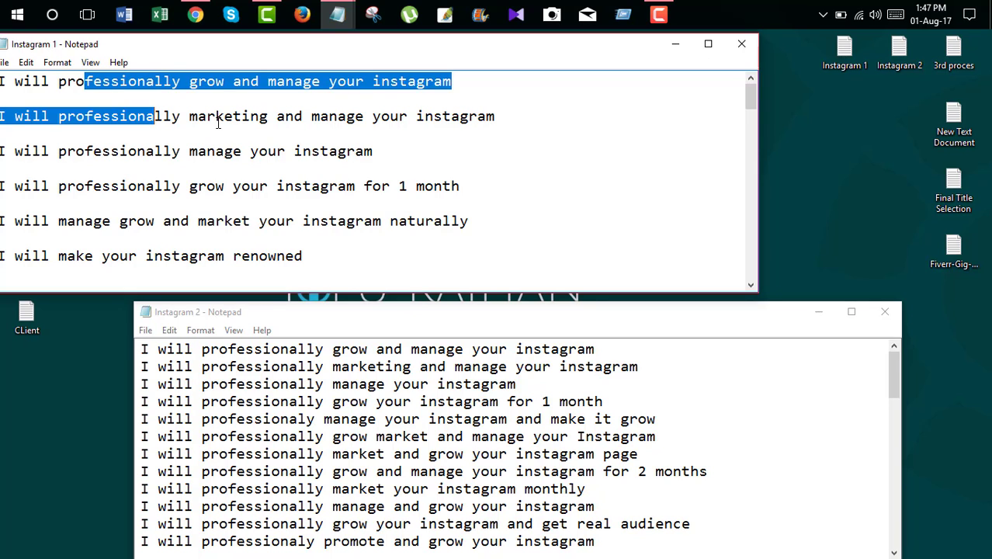
left_click(222, 90)
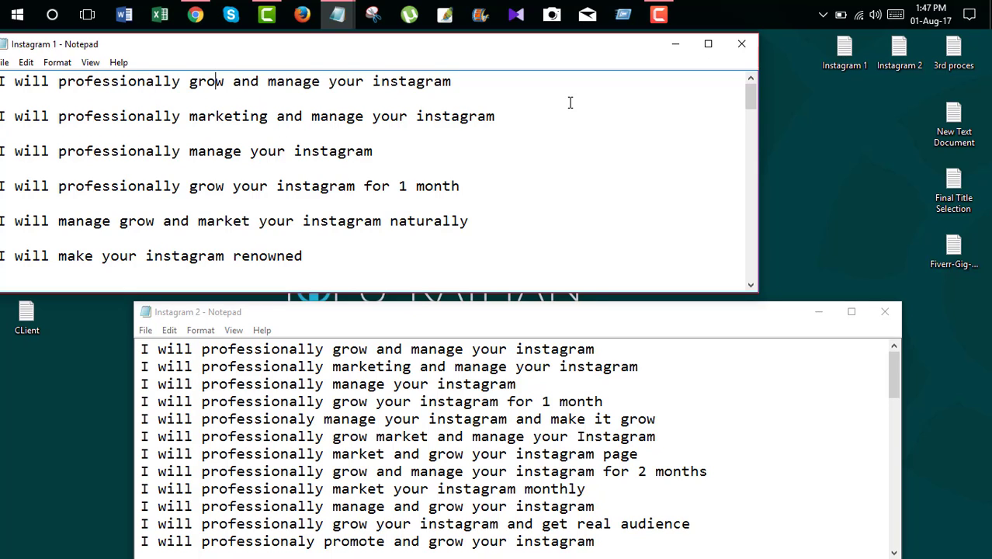
Examine how the titles in Instagram 2 are grouped by their opening words, from the "professionally" group through Others
double_click(580, 307)
left_click_drag(102, 71, 295, 299)
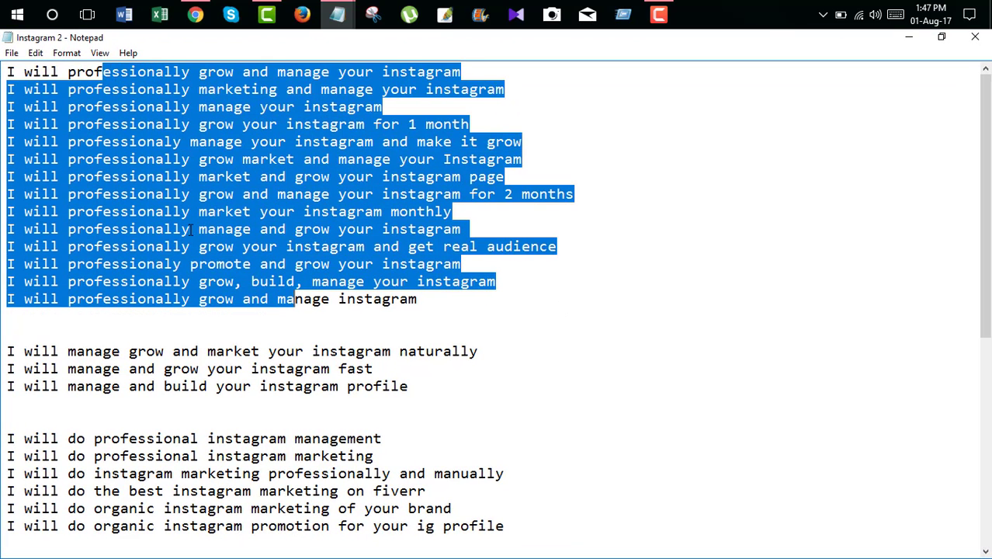
left_click(102, 127)
left_click_drag(85, 71, 155, 176)
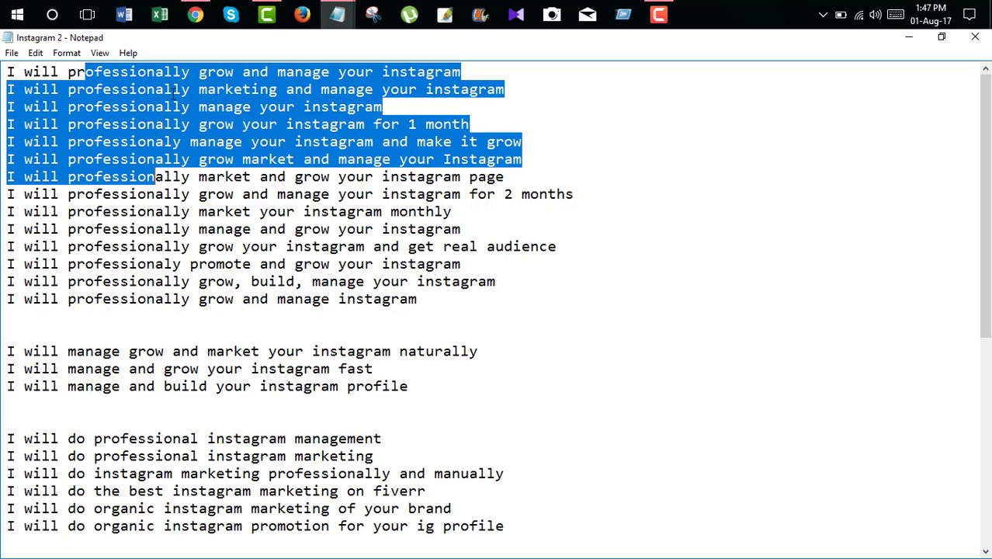
scroll(211, 283, "down", 2)
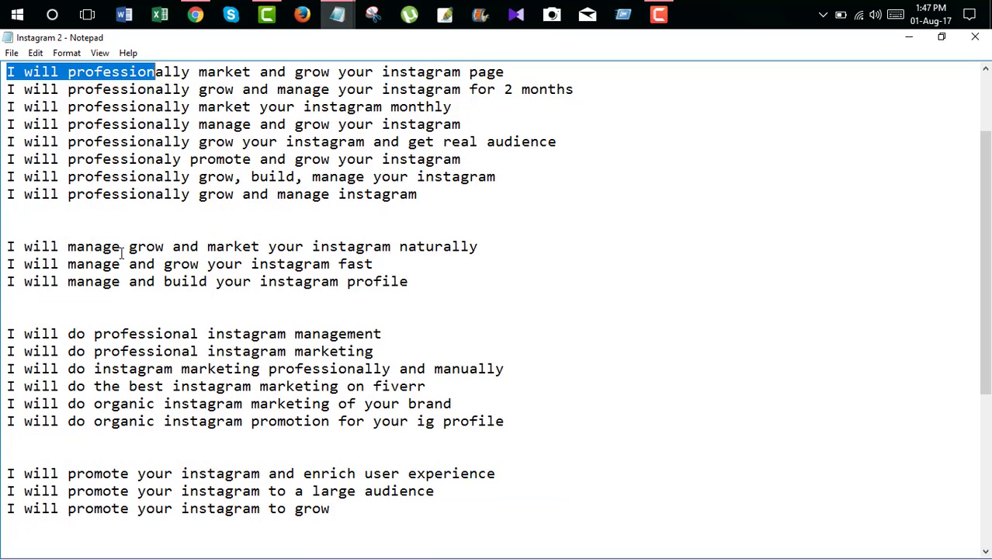
scroll(125, 334, "down", 3)
scroll(125, 357, "down", 2)
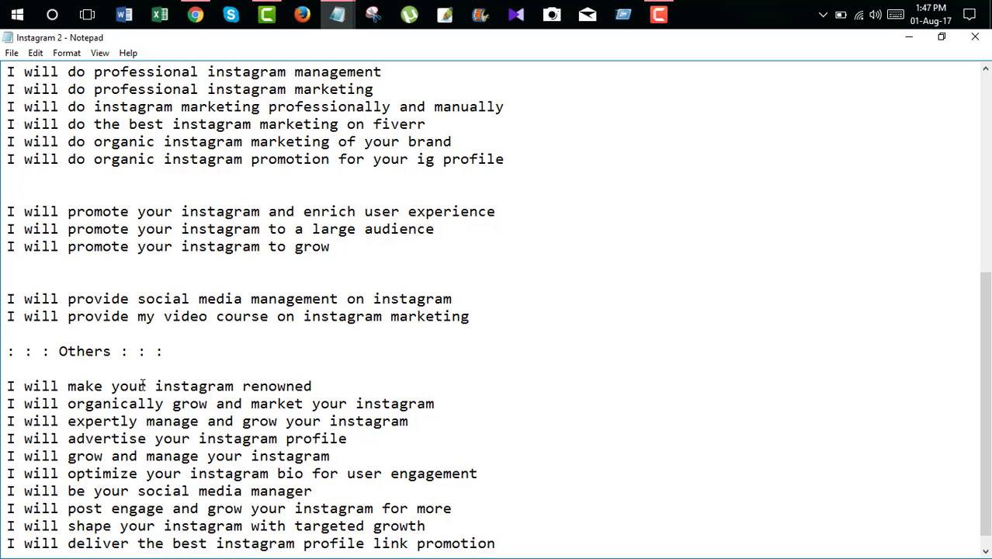
left_click_drag(91, 391, 206, 530)
left_click(193, 474)
scroll(192, 469, "up", 3)
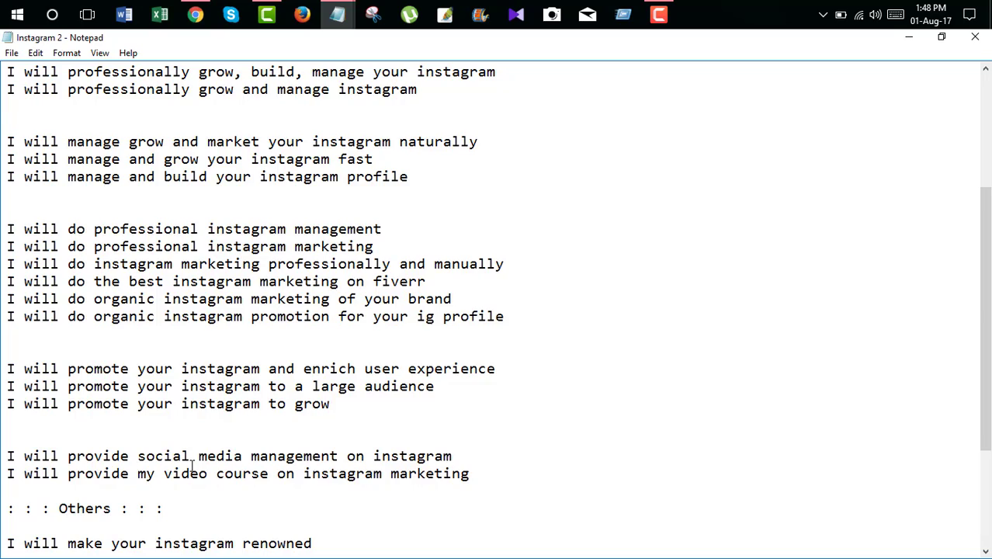
scroll(193, 468, "up", 4)
left_click(945, 39)
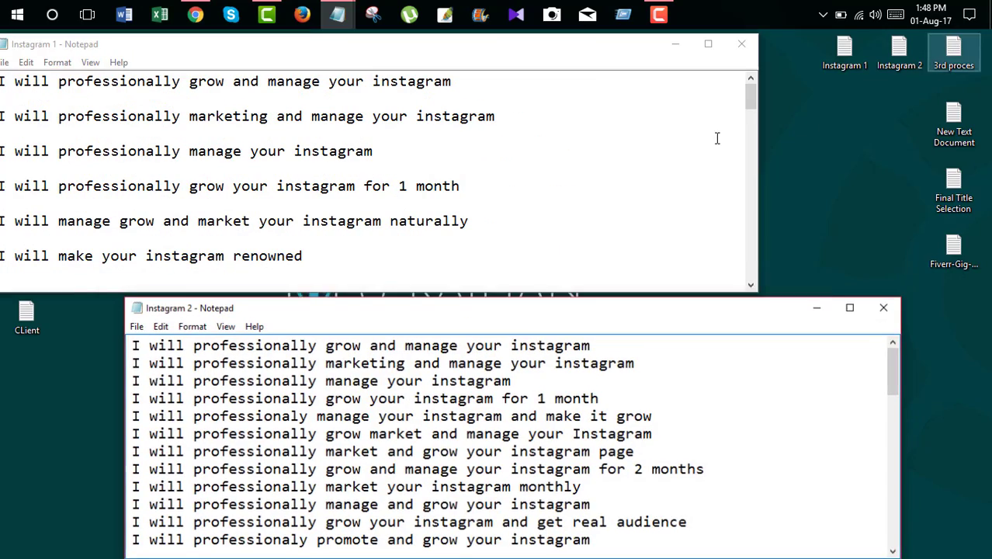
Close Instagram 1 and open the 3rd proces text file, arranging its window below Instagram 2
left_click(747, 47)
left_click_drag(626, 319, 487, 38)
double_click(951, 55)
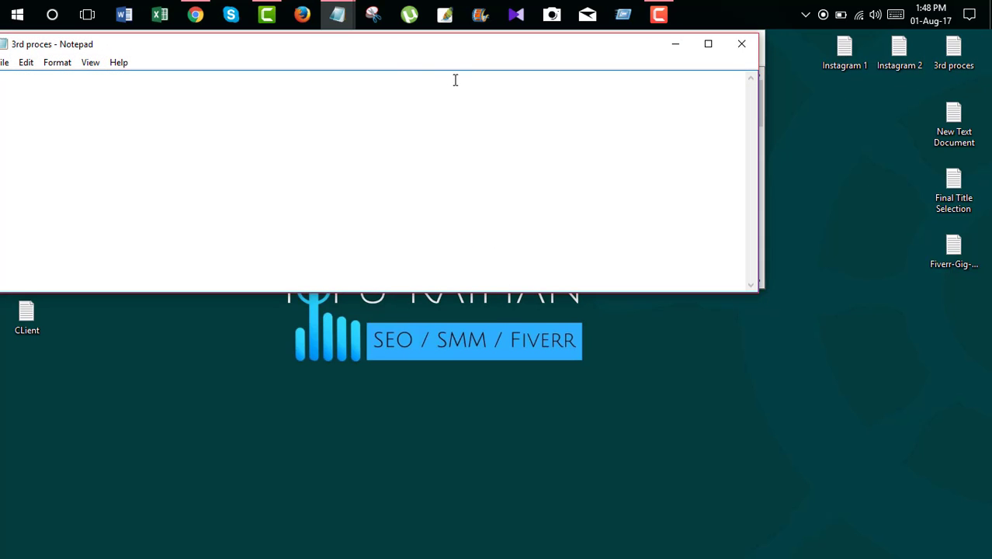
left_click_drag(408, 55, 522, 323)
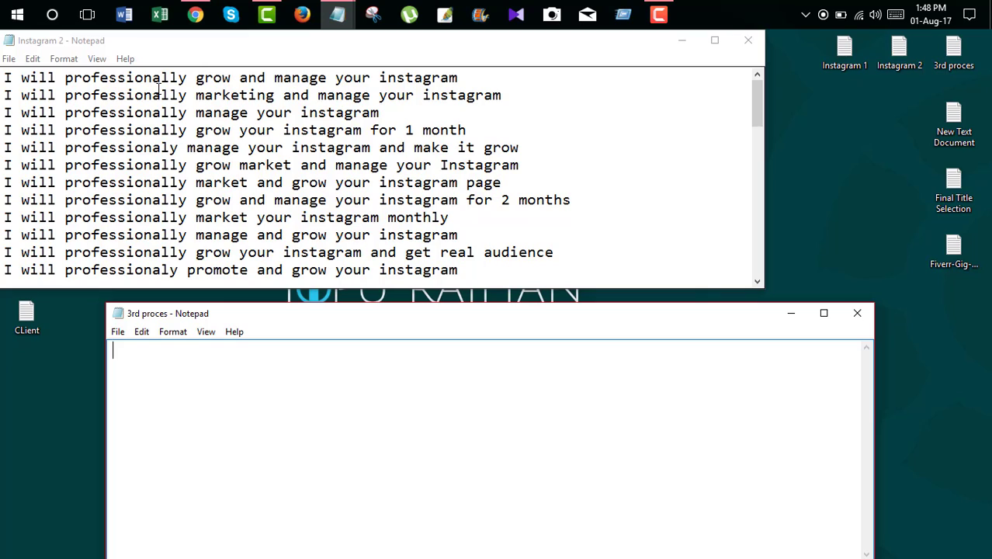
Copy the word "professionally" from the first title in Instagram 2 into the 3rd proces file
left_click(67, 78)
left_click_drag(67, 78, 188, 78)
left_click(179, 78)
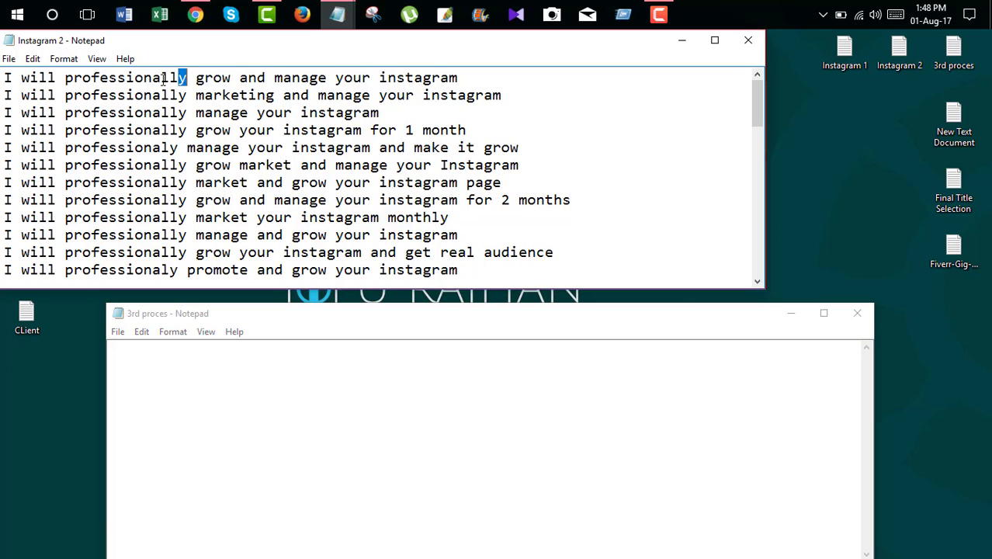
left_click(136, 78)
left_click_drag(65, 78, 188, 78)
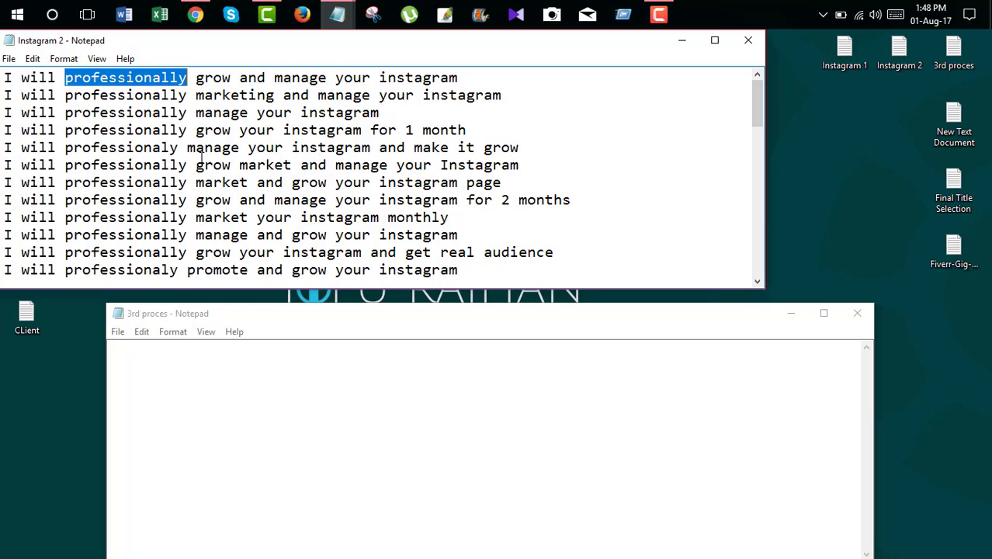
key("ctrl+c")
left_click(130, 359)
key("ctrl+v")
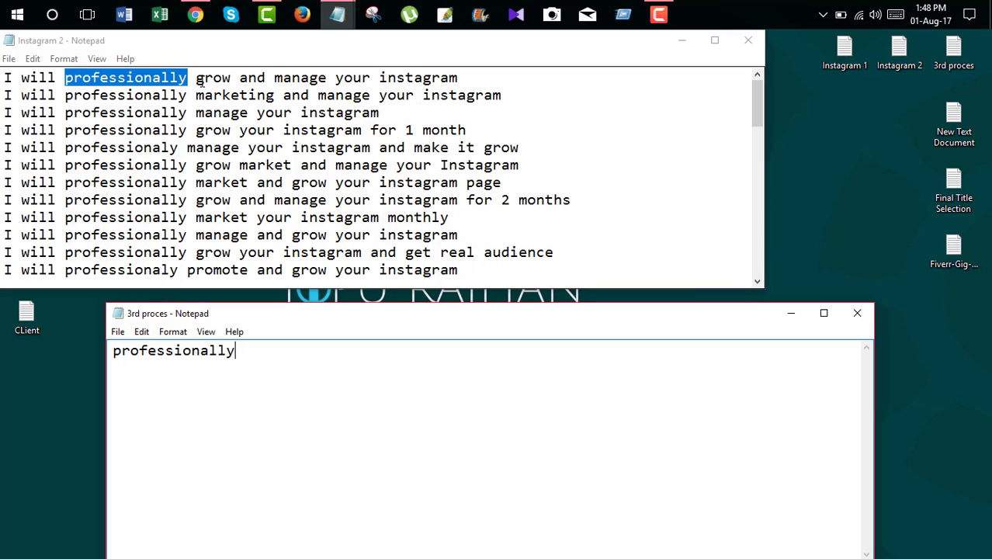
Copy the word "grow" from the first title in Instagram 2 onto a new line in the 3rd proces file
left_click(198, 78)
left_click_drag(197, 78, 231, 78)
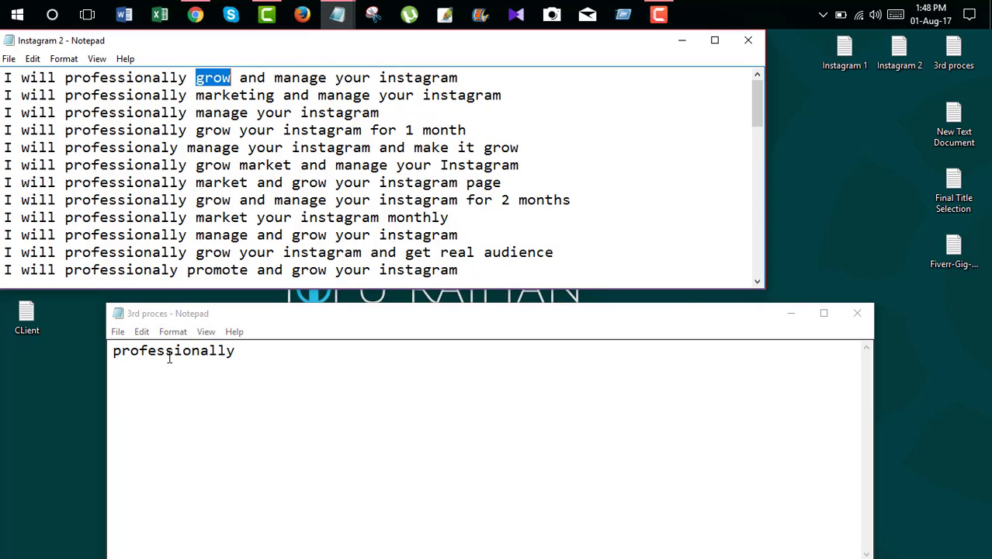
left_click(246, 357)
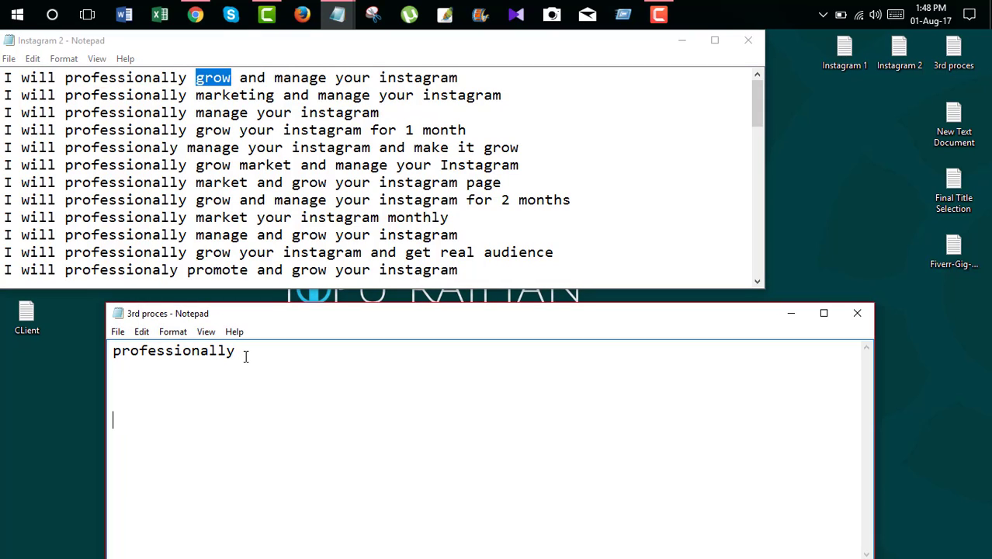
left_click(135, 371)
key("ctrl+v")
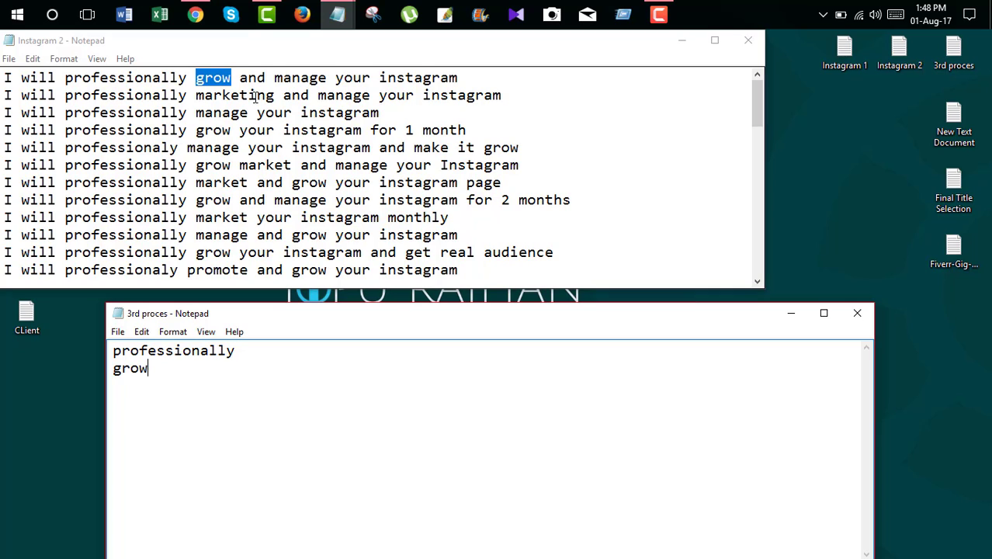
Copy the words "manage" and "instagram" from the first Instagram 2 title onto separate lines in 3rd proces
left_click_drag(274, 78, 327, 79)
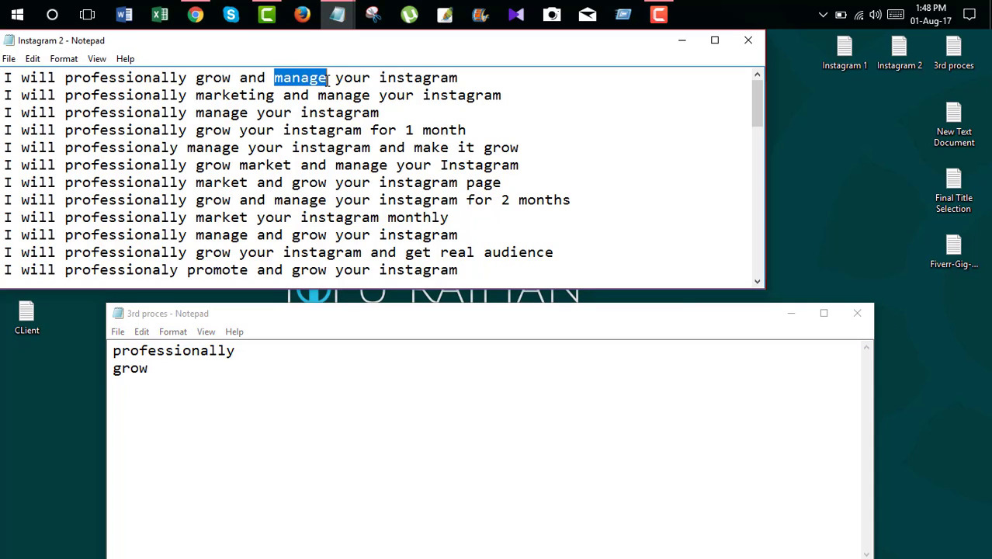
left_click(121, 402)
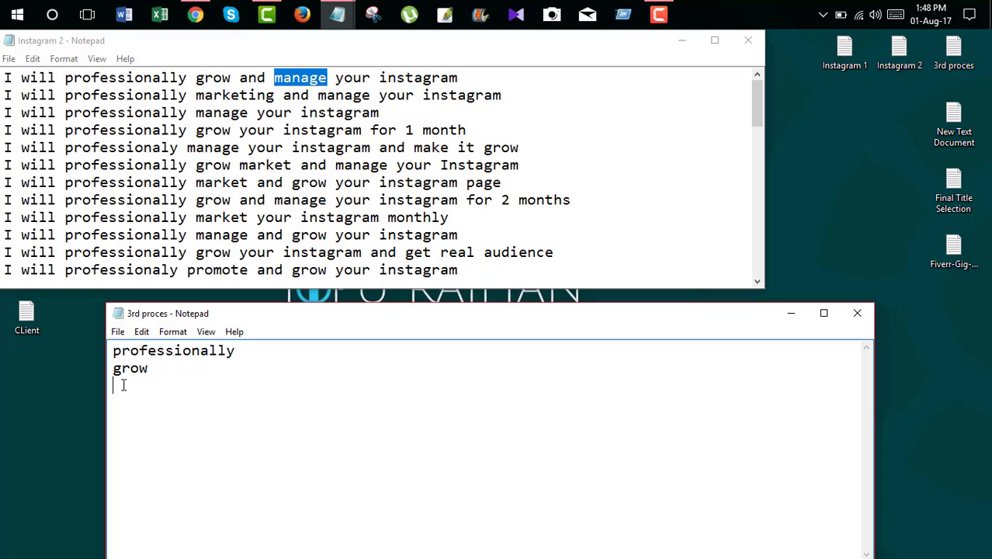
key("ctrl+v")
left_click_drag(379, 78, 458, 78)
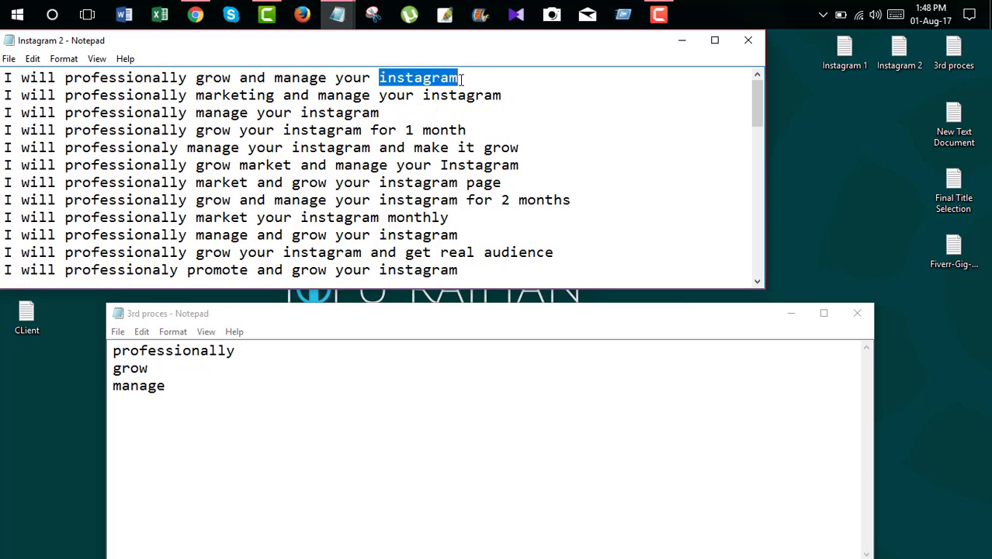
left_click(128, 409)
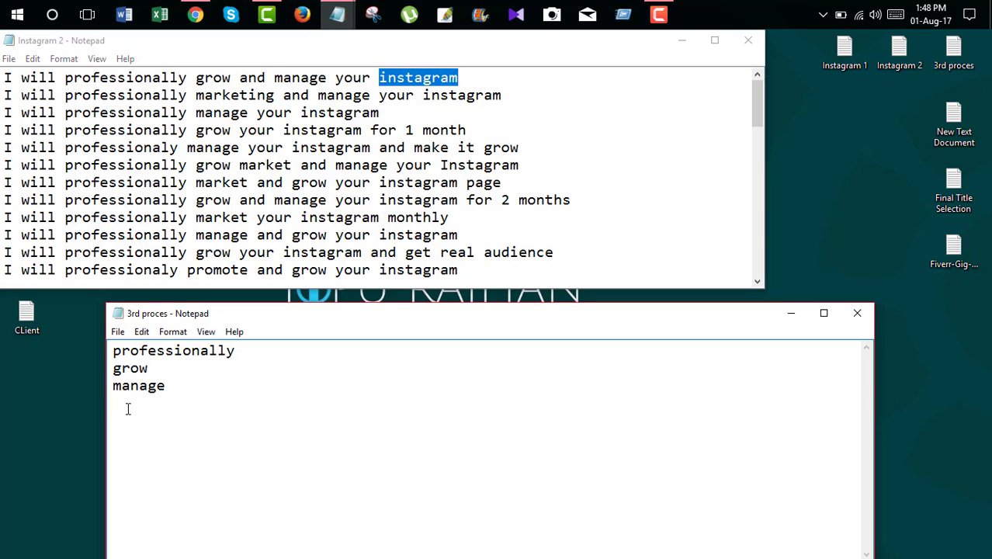
key("ctrl+v")
key("Return")
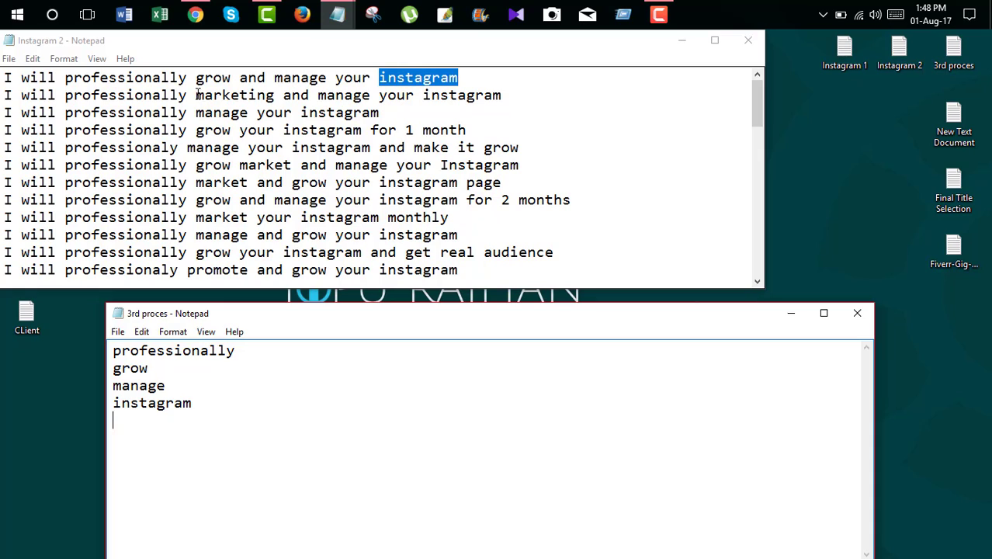
Copy the word "marketing" from the second title in Instagram 2 onto the next line of 3rd proces
left_click_drag(197, 95, 274, 95)
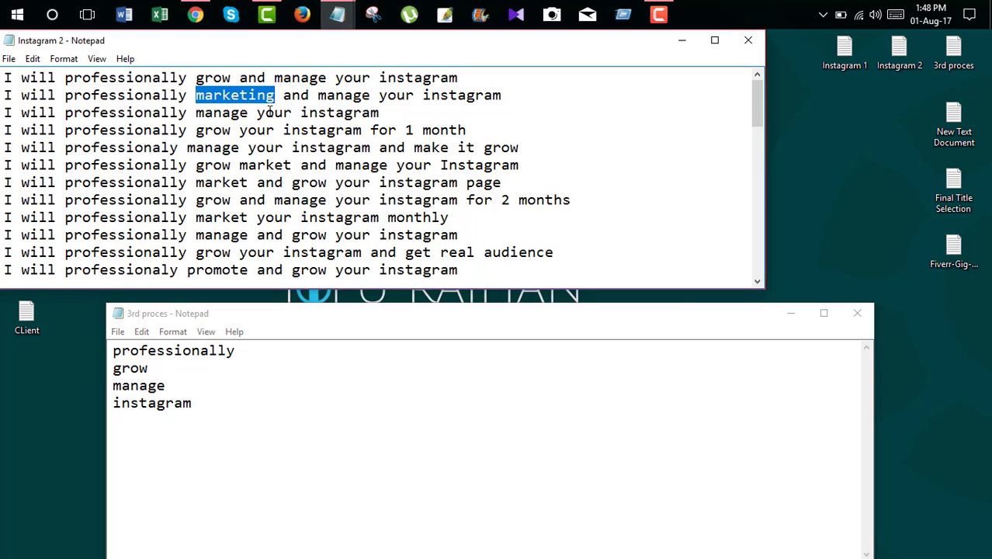
key("ctrl+c")
left_click(120, 421)
key("ctrl+v")
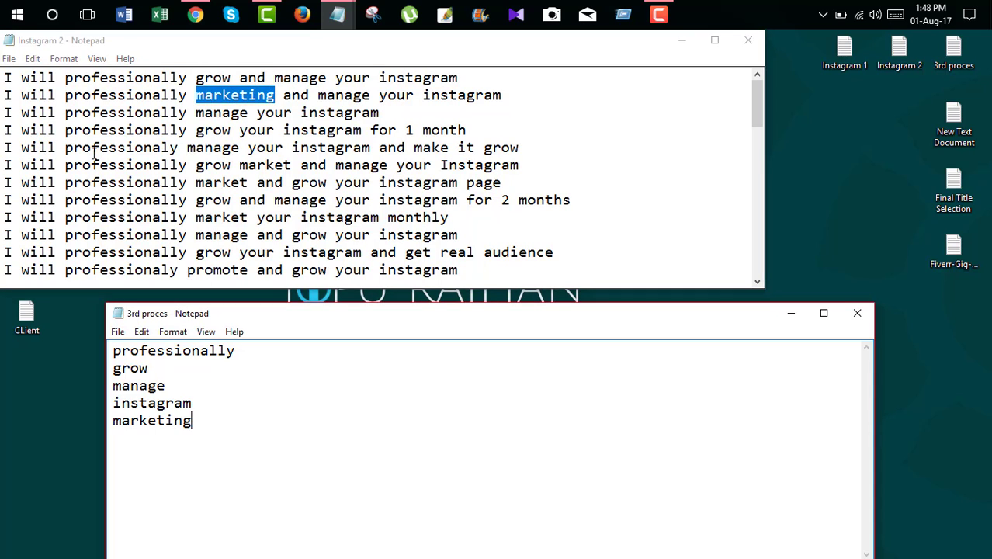
Check the second Instagram 2 title for words already listed, and skim the remaining title groups through Others
left_click_drag(109, 94, 144, 95)
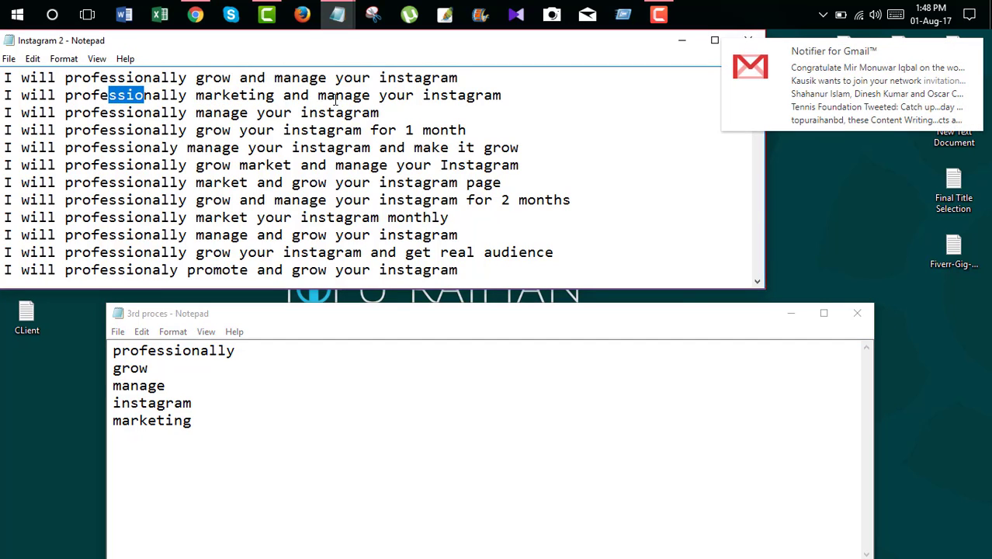
left_click_drag(335, 95, 352, 95)
left_click_drag(441, 94, 460, 94)
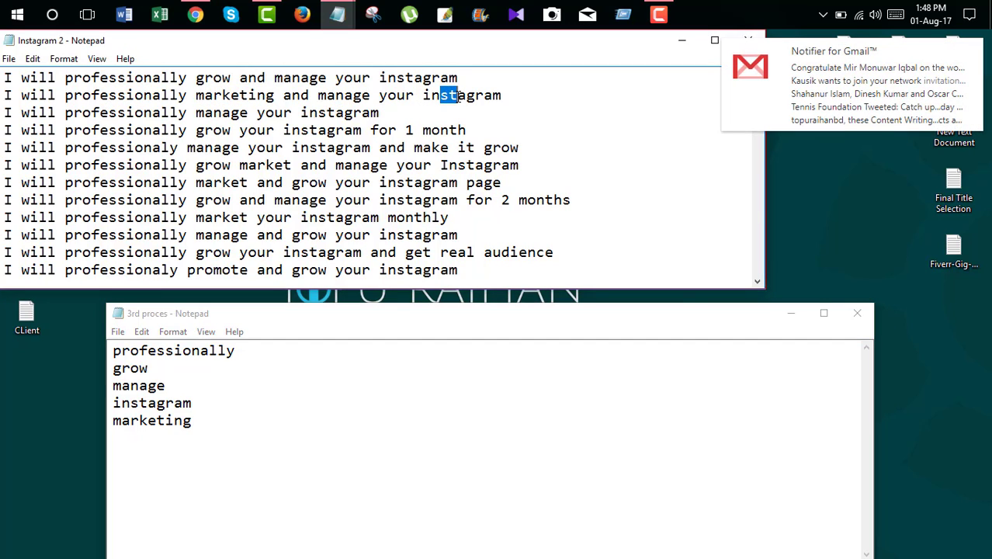
left_click(464, 95)
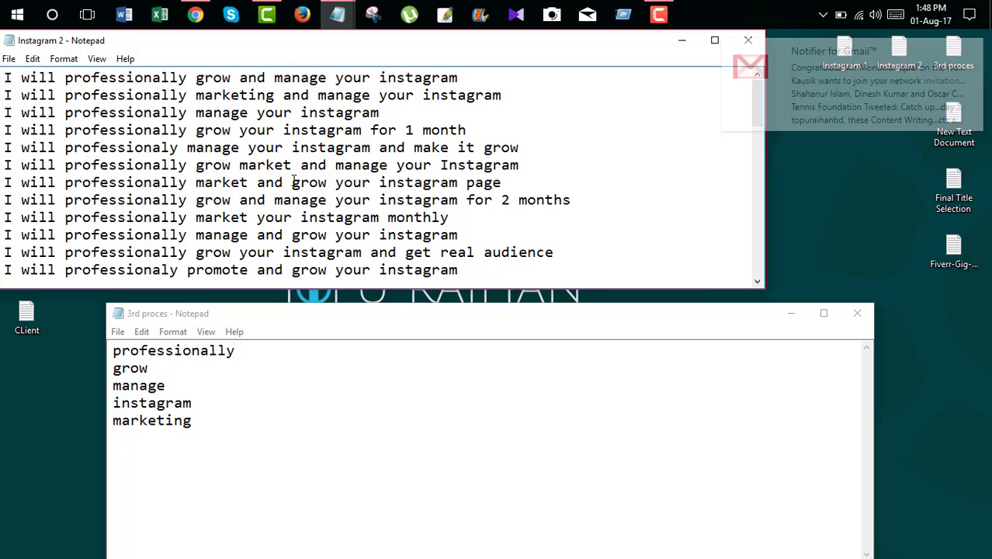
scroll(293, 181, "down", 9)
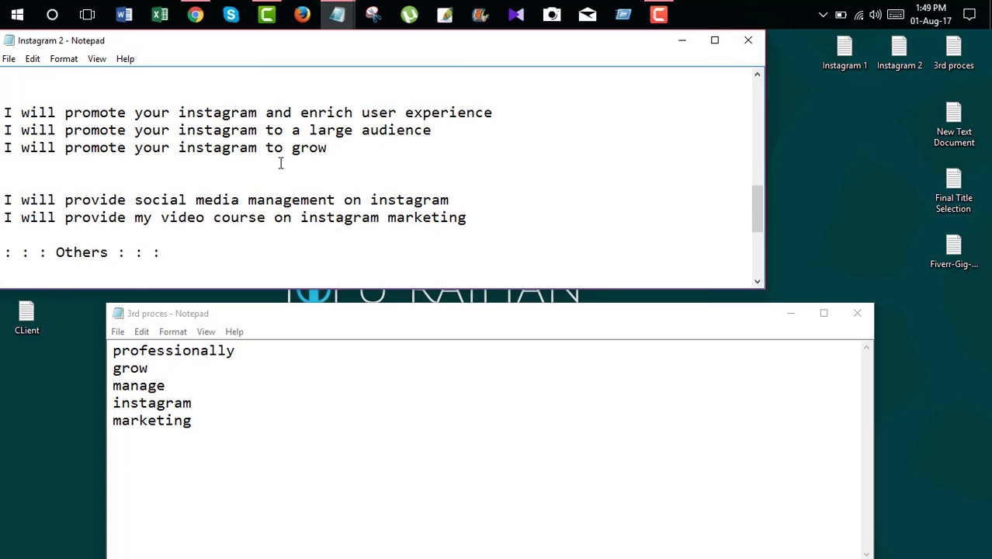
scroll(281, 163, "down", 4)
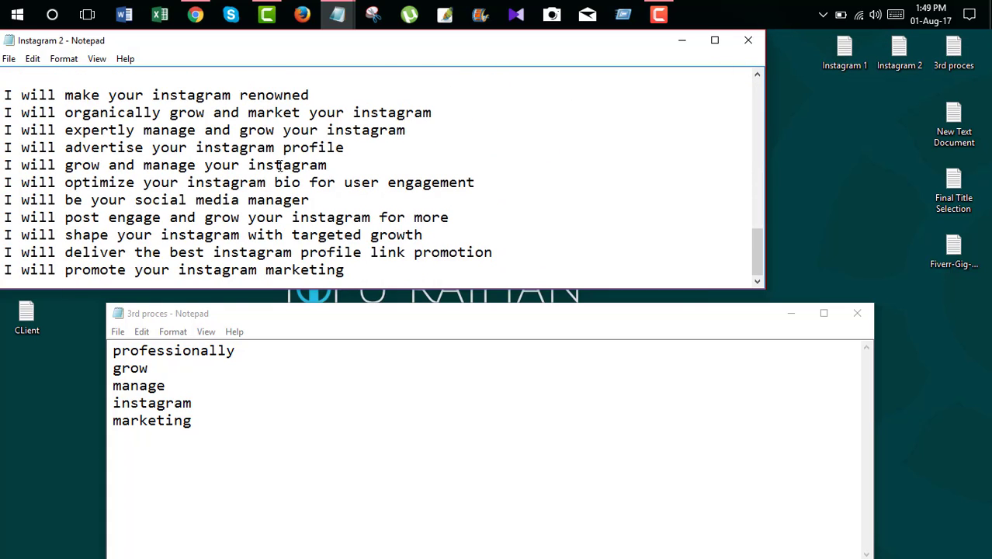
scroll(270, 194, "up", 6)
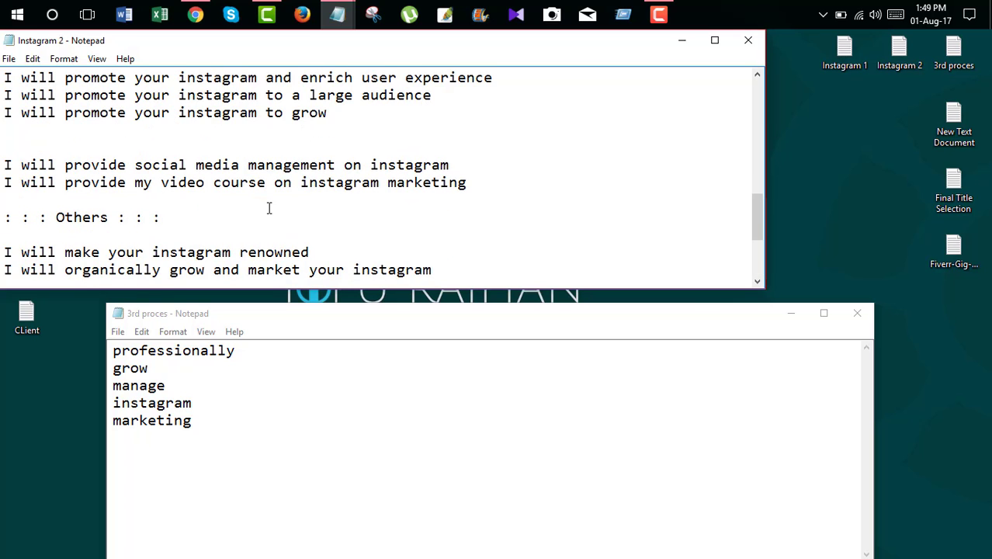
scroll(270, 186, "up", 3)
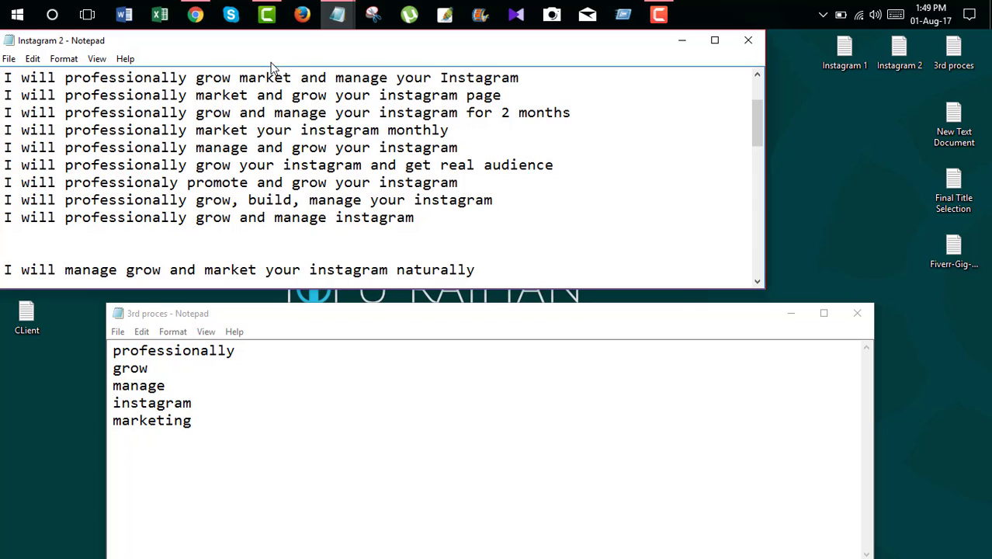
Examine the "professionally" titles in Instagram 2 for filler words such as "and" and "your" and for possible keywords
left_click_drag(299, 79, 326, 77)
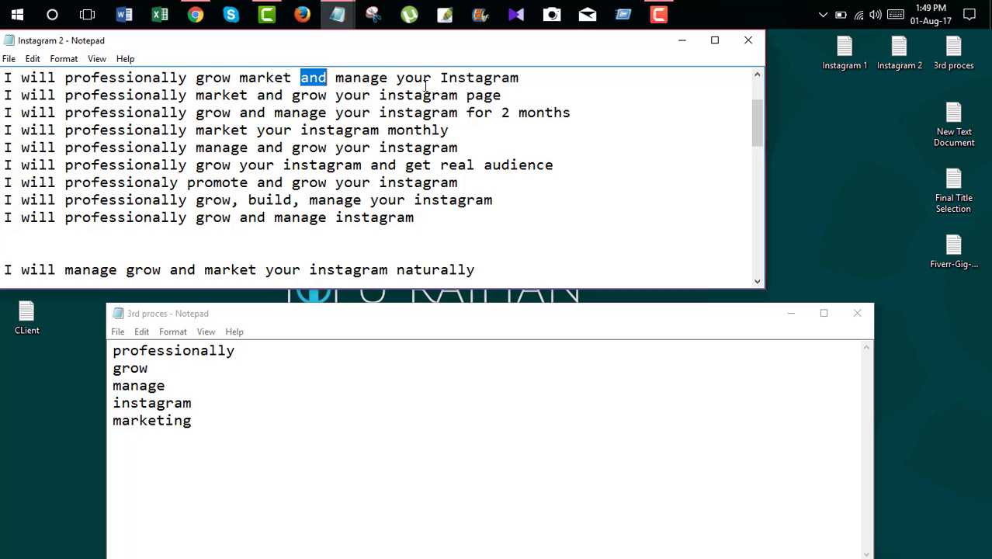
left_click_drag(396, 78, 432, 77)
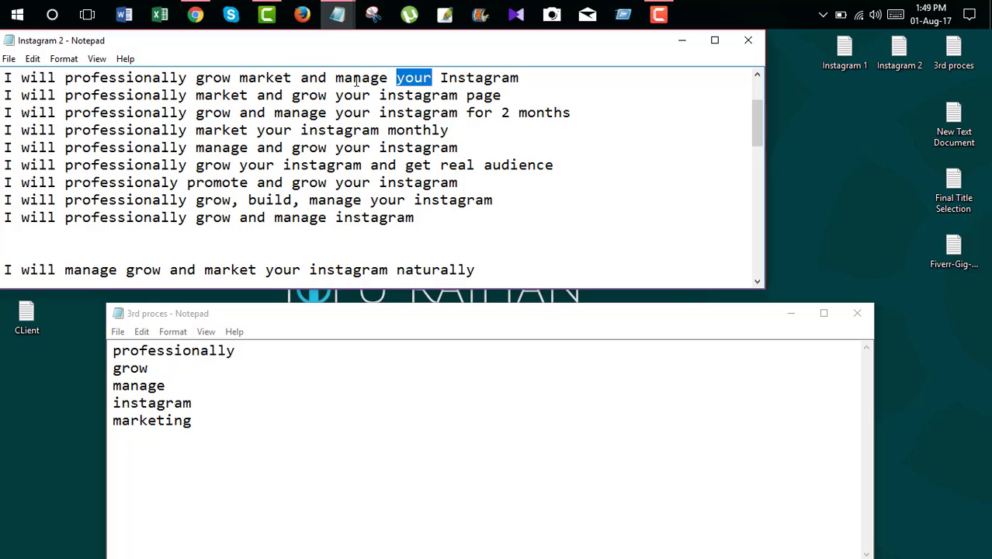
left_click_drag(302, 78, 366, 95)
left_click(306, 78)
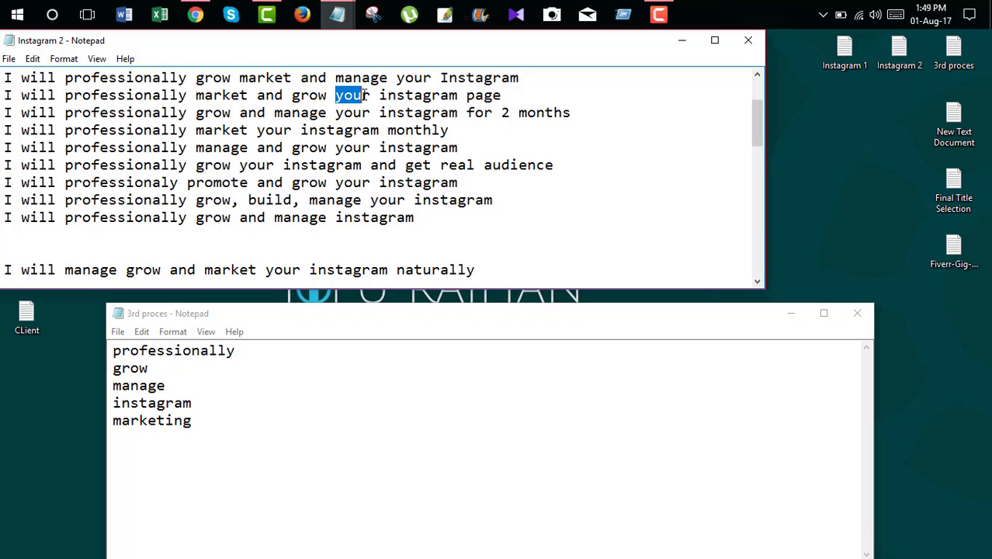
left_click_drag(467, 95, 501, 113)
left_click_drag(335, 113, 372, 112)
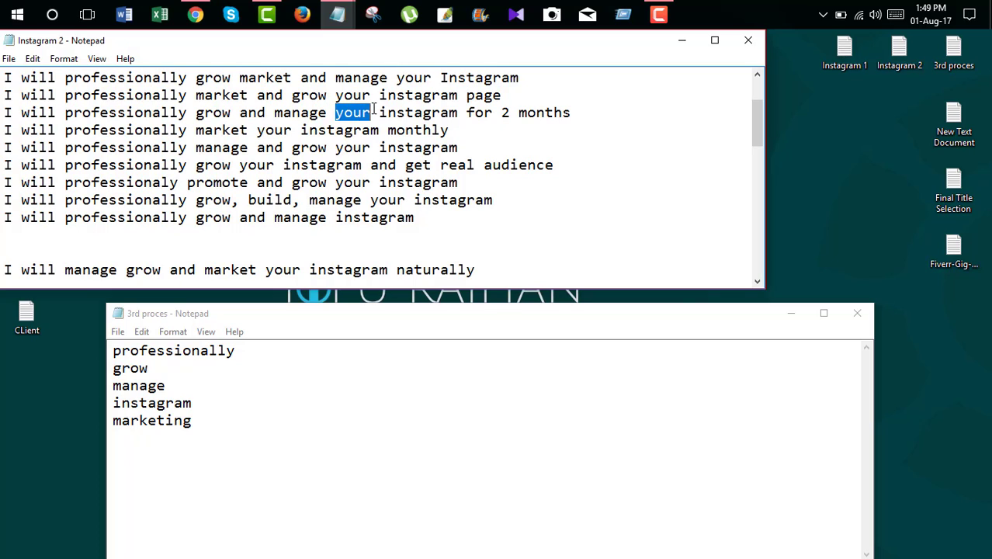
left_click(336, 129)
left_click_drag(204, 113, 308, 113)
left_click(404, 112)
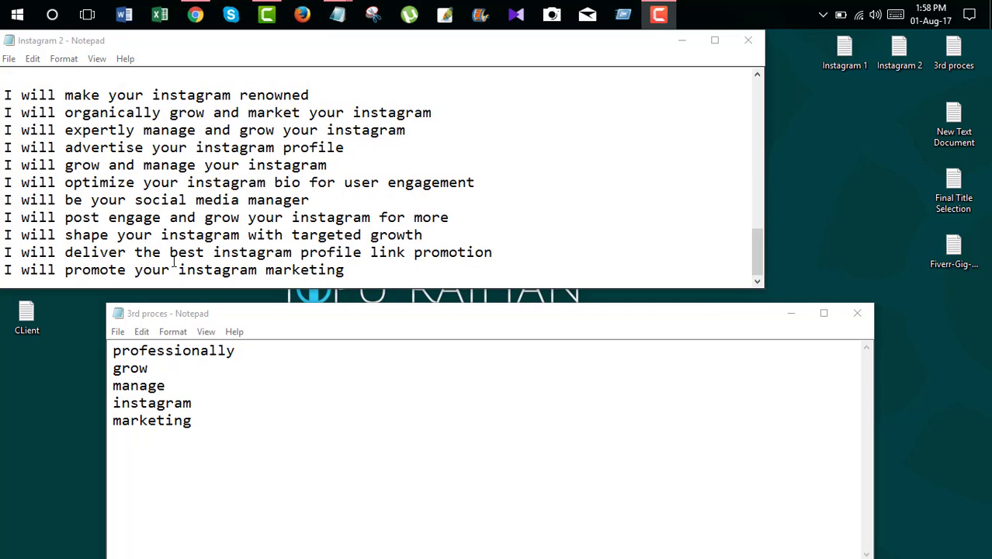
Minimize the current 3rd proces window, reopen the file from the desktop and review its full keyword list
left_click(211, 427)
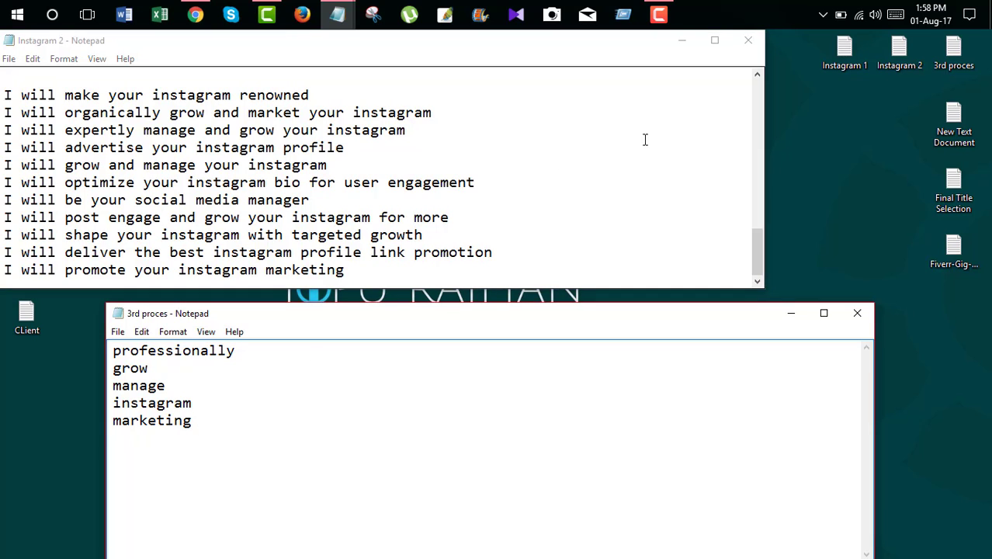
left_click(791, 313)
double_click(962, 48)
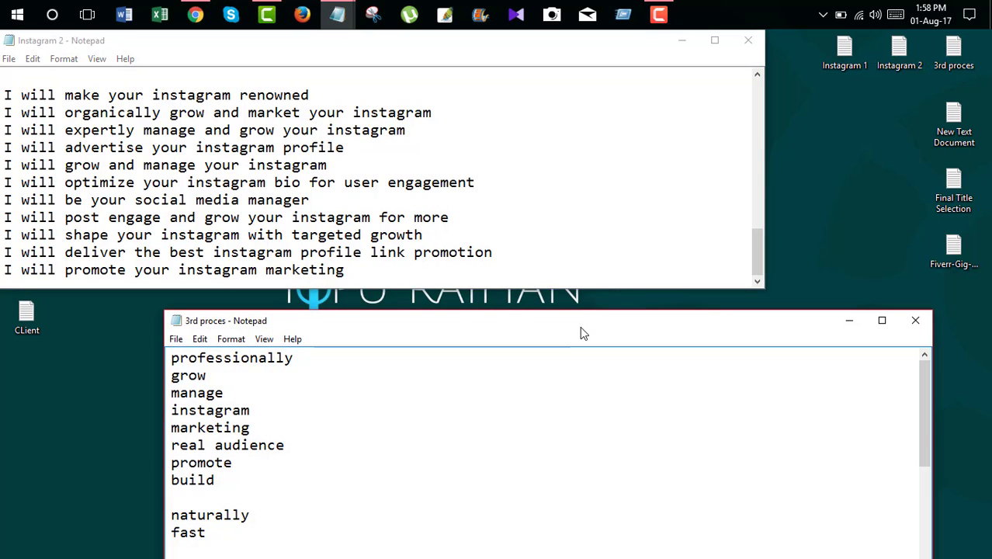
double_click(580, 324)
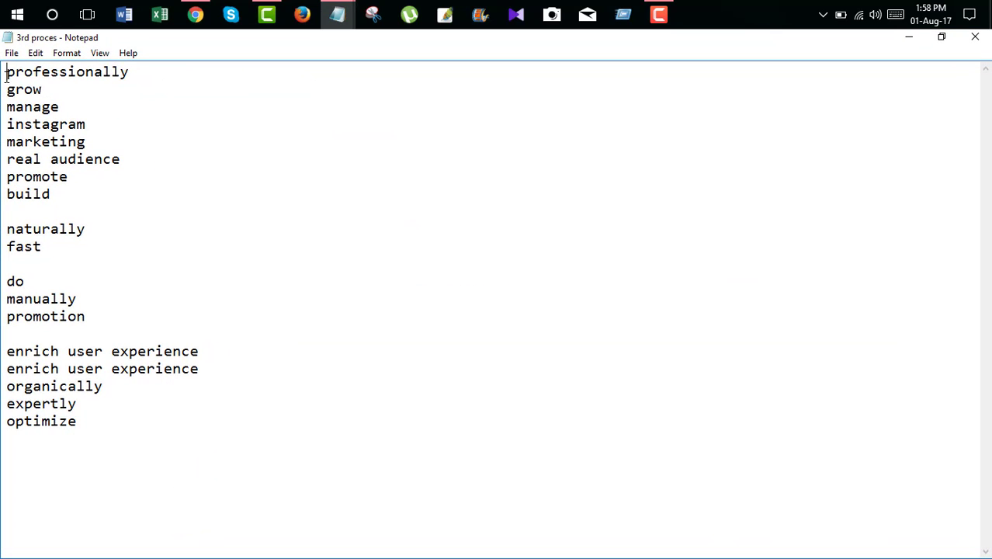
left_click_drag(8, 72, 117, 431)
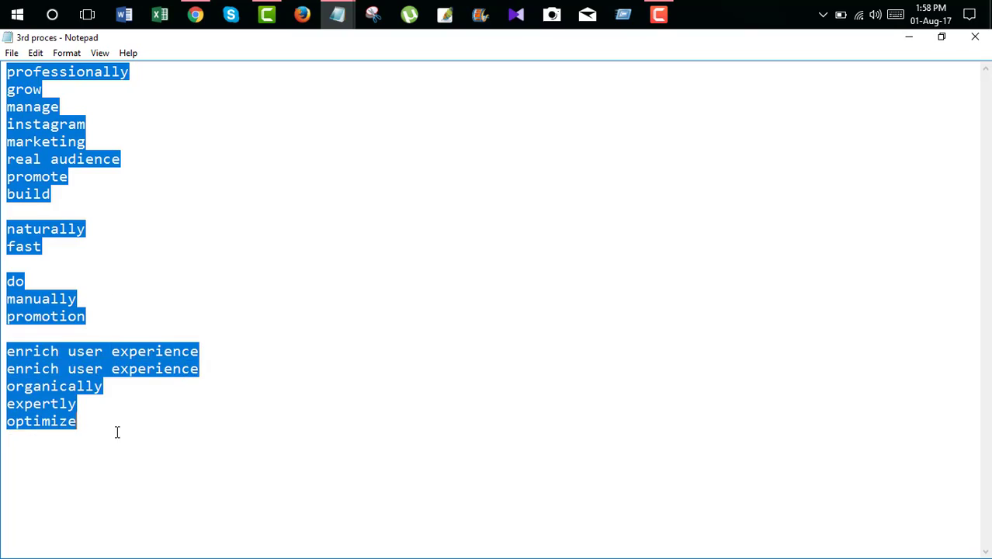
left_click(239, 281)
double_click(362, 44)
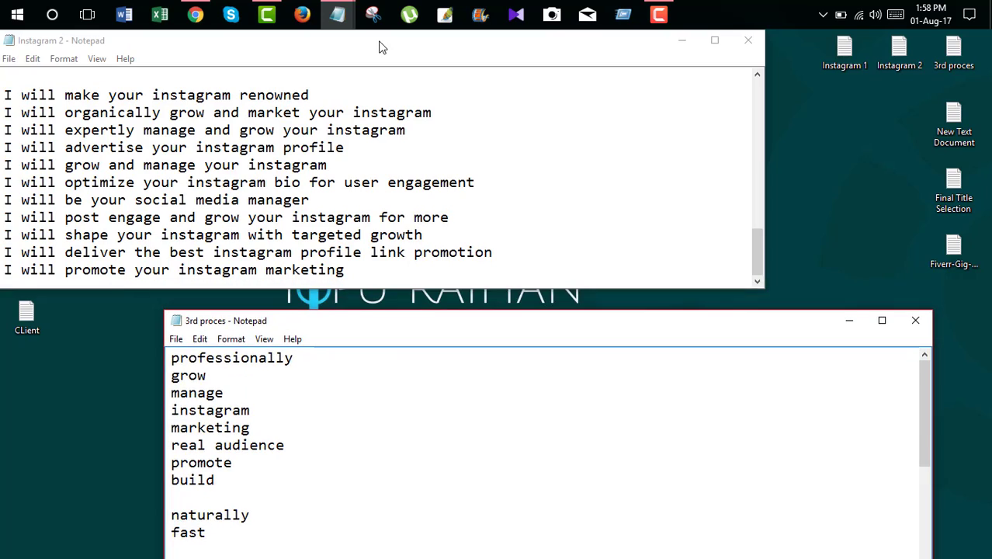
Compare the grouped titles in Instagram 2 with the keyword list in 3rd proces, viewing each file maximized
double_click(381, 44)
scroll(186, 177, "up", 5)
scroll(186, 177, "up", 3)
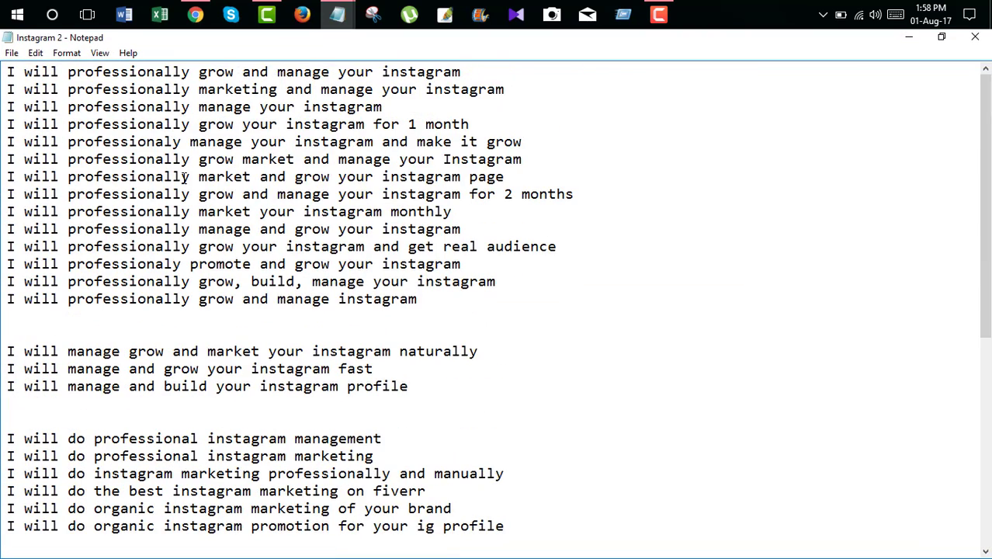
double_click(477, 44)
double_click(489, 324)
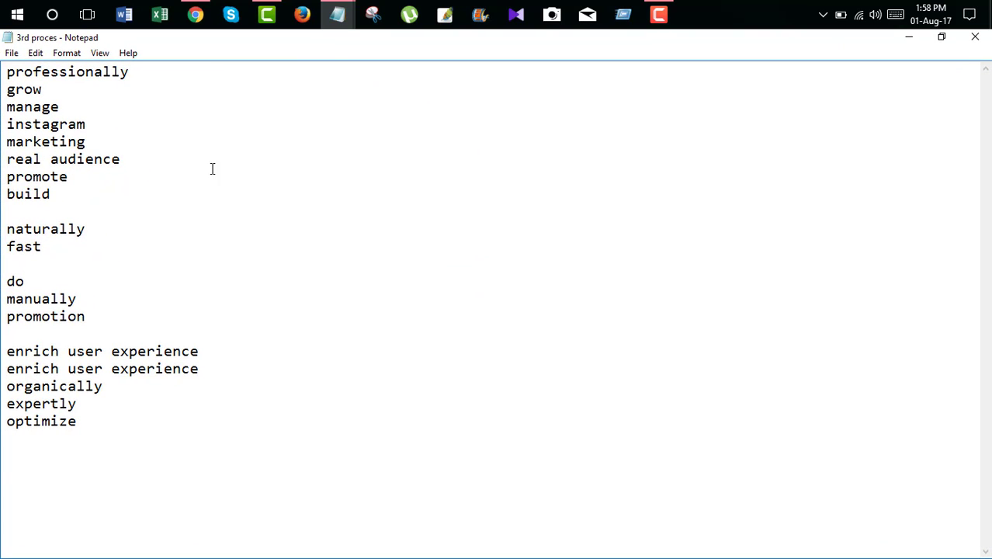
Minimize Instagram 2 and narrow the restored 3rd proces window, placing it at the edge of the desktop
left_click_drag(303, 49, 322, 301)
left_click(515, 163)
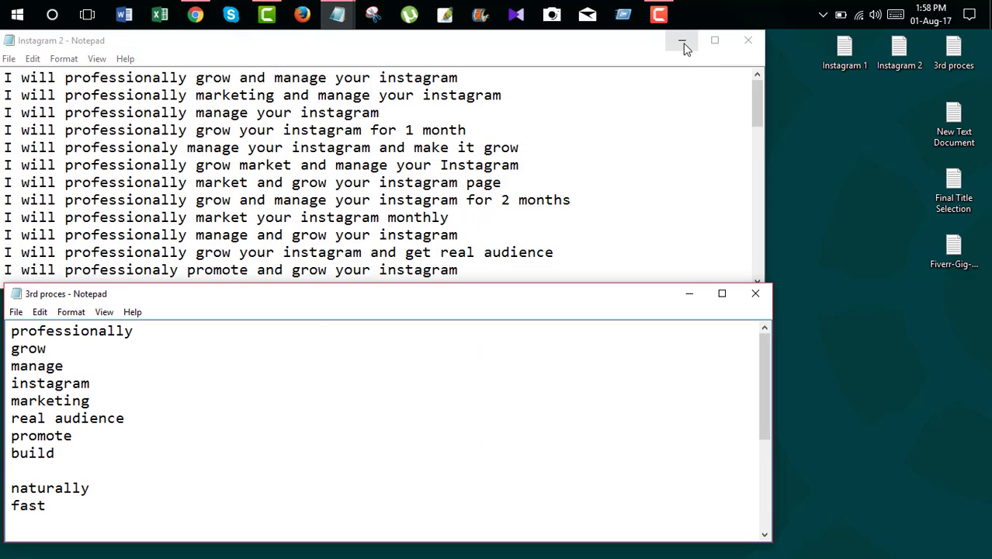
left_click(683, 41)
left_click_drag(399, 299, 697, 179)
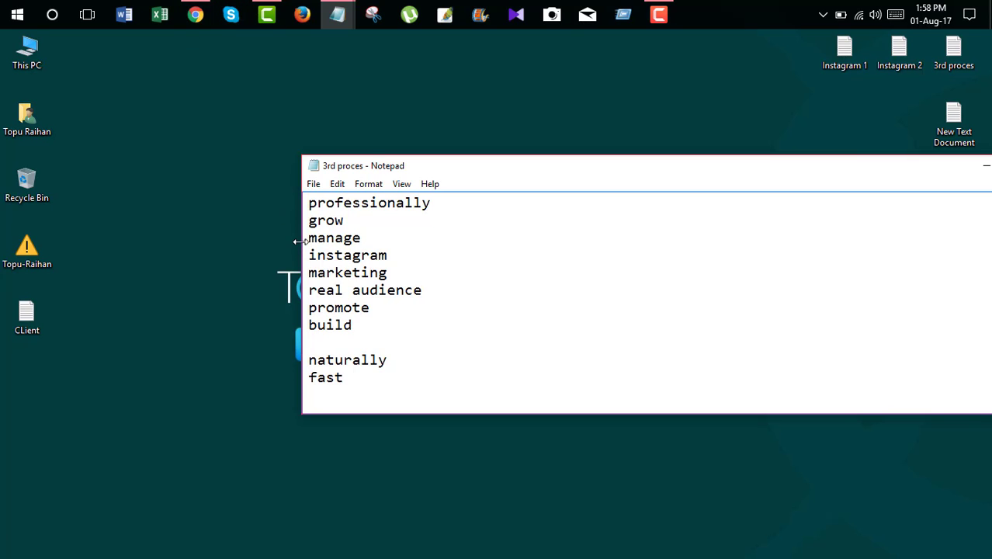
left_click_drag(299, 241, 779, 298)
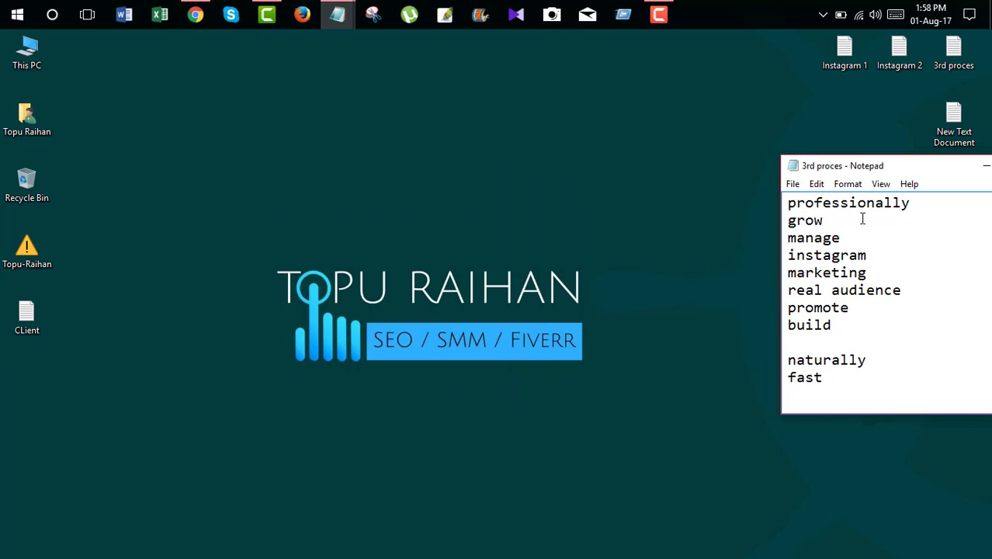
left_click_drag(869, 165, 838, 154)
Switch to Chrome, maximize the Fiverr results, and bring the 3rd proces note in front over the middle of the page
left_click(195, 17)
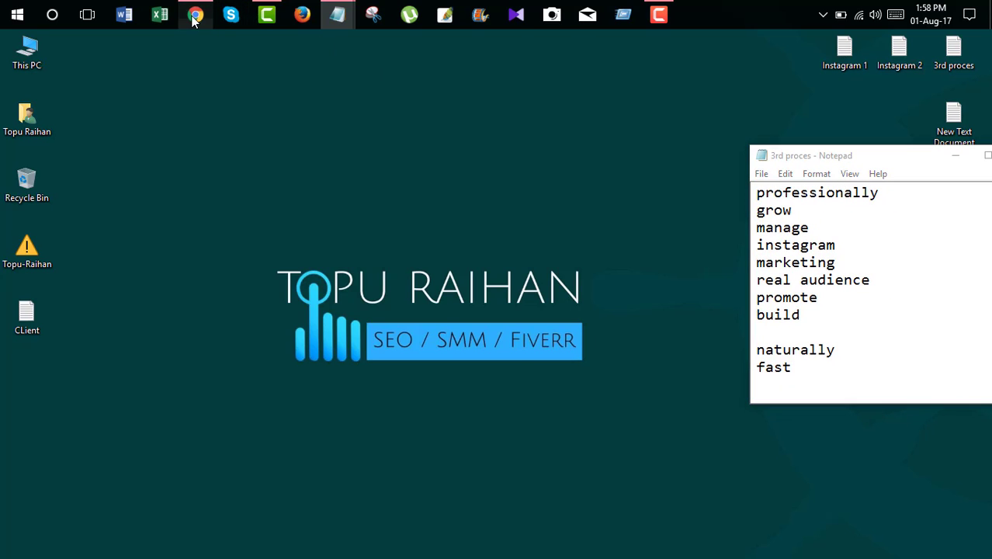
left_click_drag(526, 231, 660, 233)
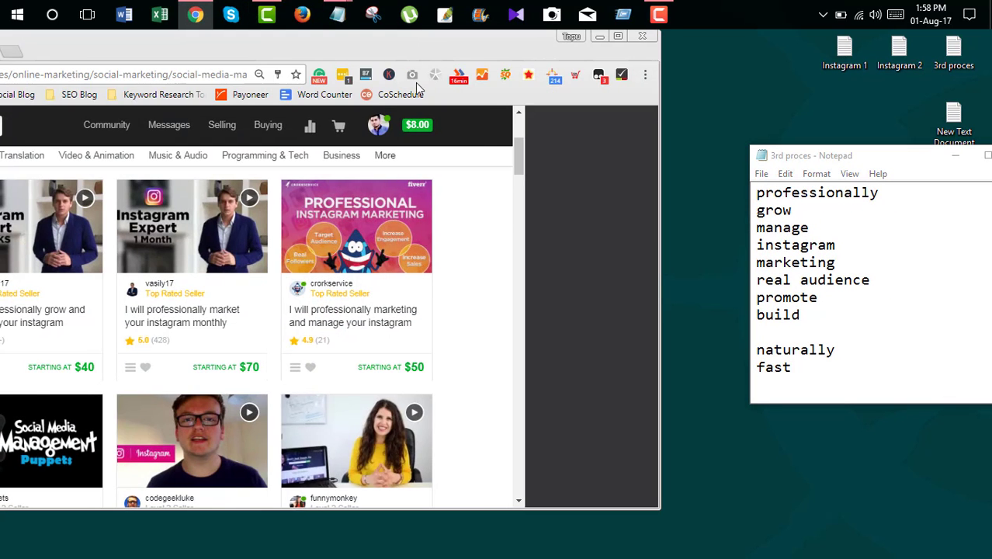
left_click_drag(357, 37, 770, 161)
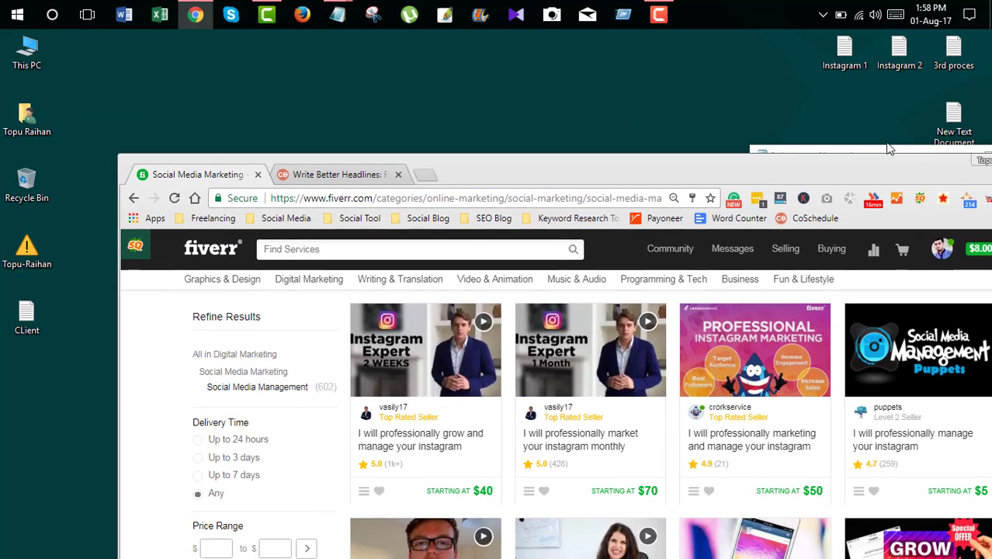
double_click(881, 168)
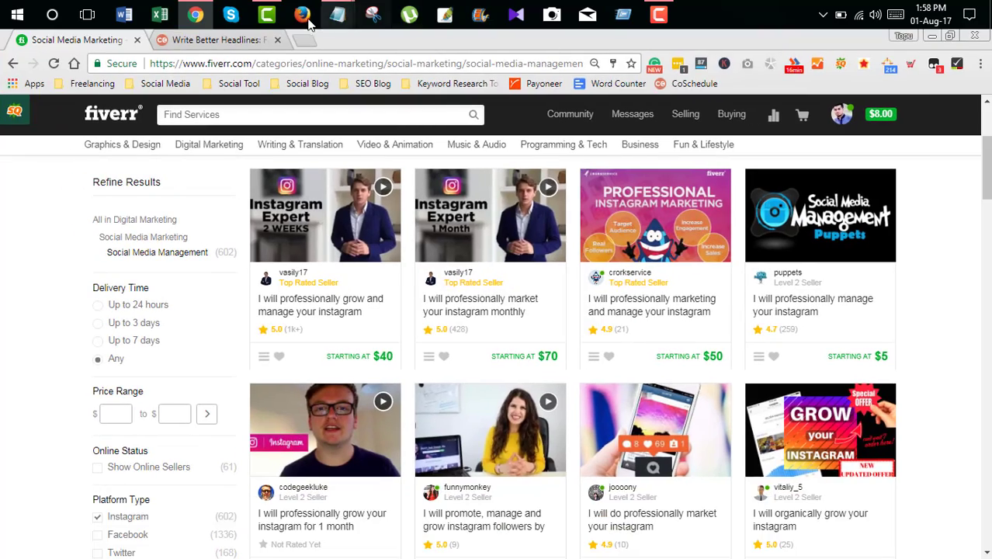
mouse_move(337, 14)
left_click(515, 111)
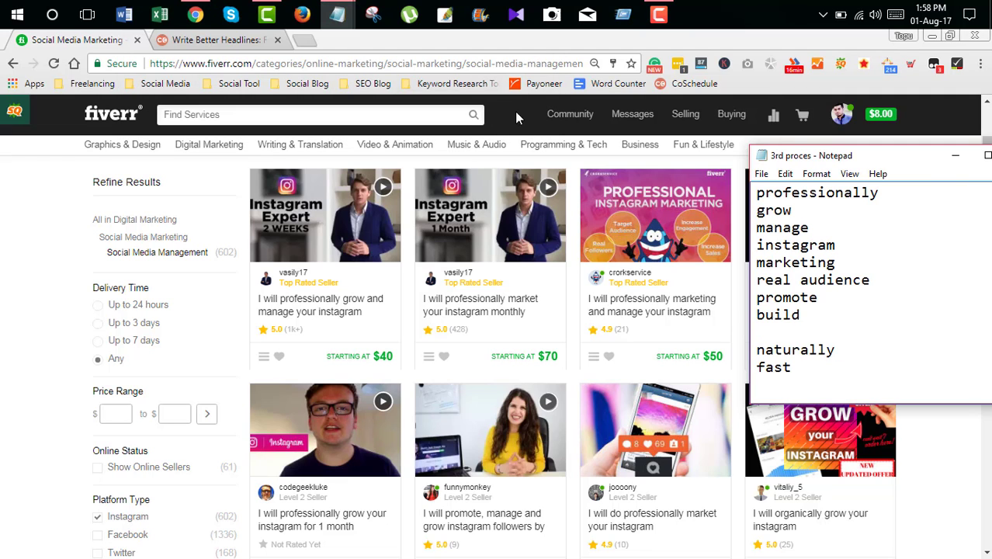
left_click_drag(910, 156, 535, 156)
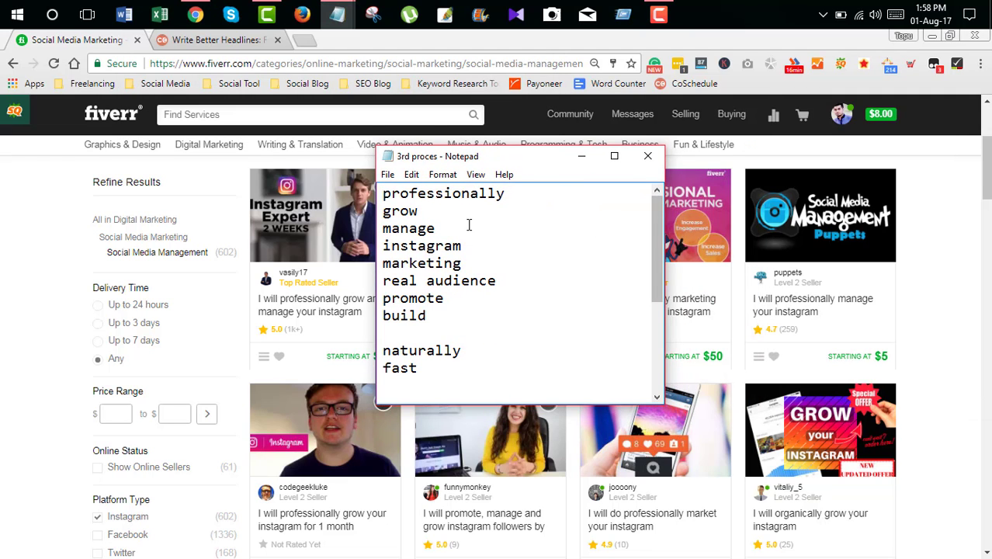
Tag "professionally" with "(Strong word)" and mark manage, instagram and marketing with "***"
left_click(506, 196)
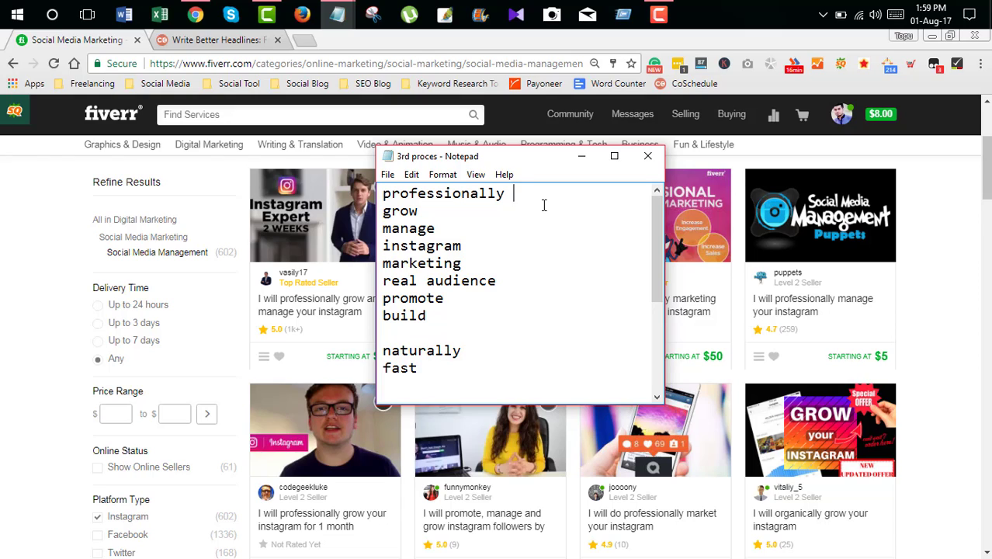
type("(Strong word)")
left_click(450, 231)
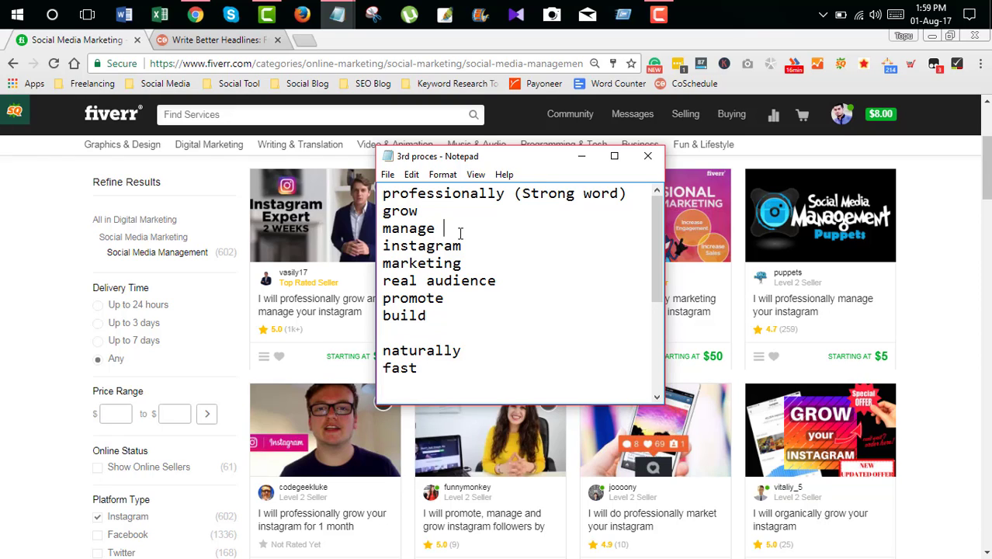
type("***")
left_click(465, 245)
type("***")
left_click(468, 265)
type("***")
Copy the "(Strong word)" tag onto "real audience" and mark "promote" with "***"
left_click_drag(627, 194, 515, 199)
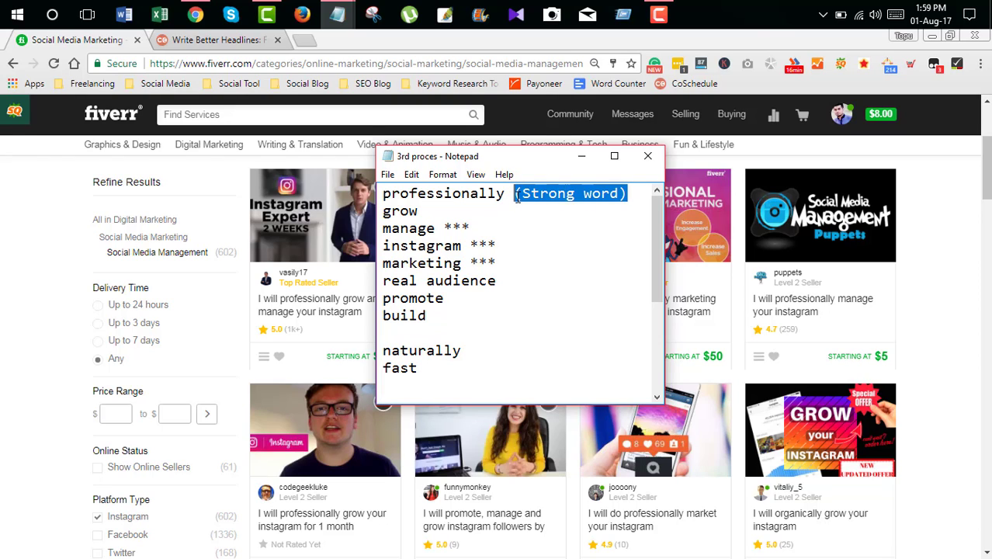
key("ctrl+c")
left_click(528, 284)
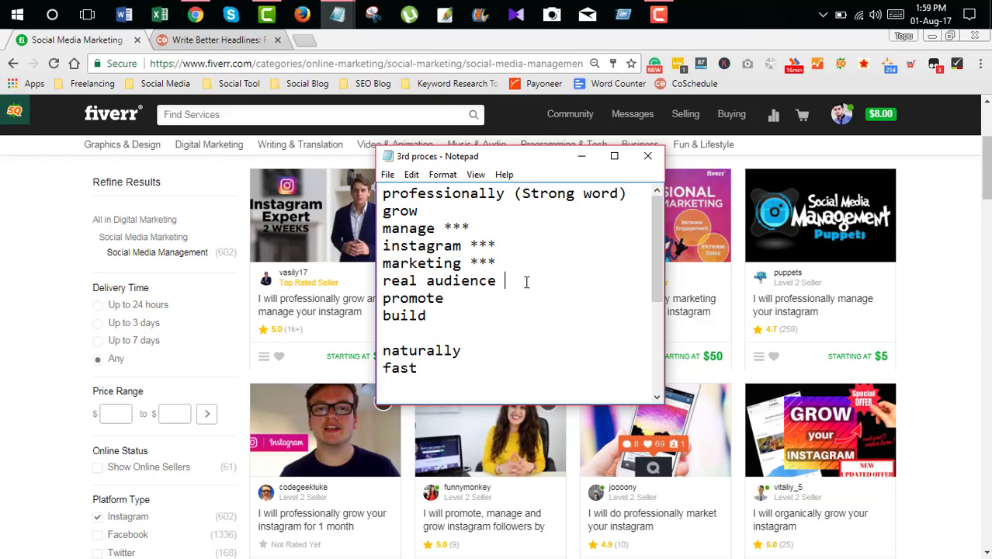
key("ctrl+v")
type("***")
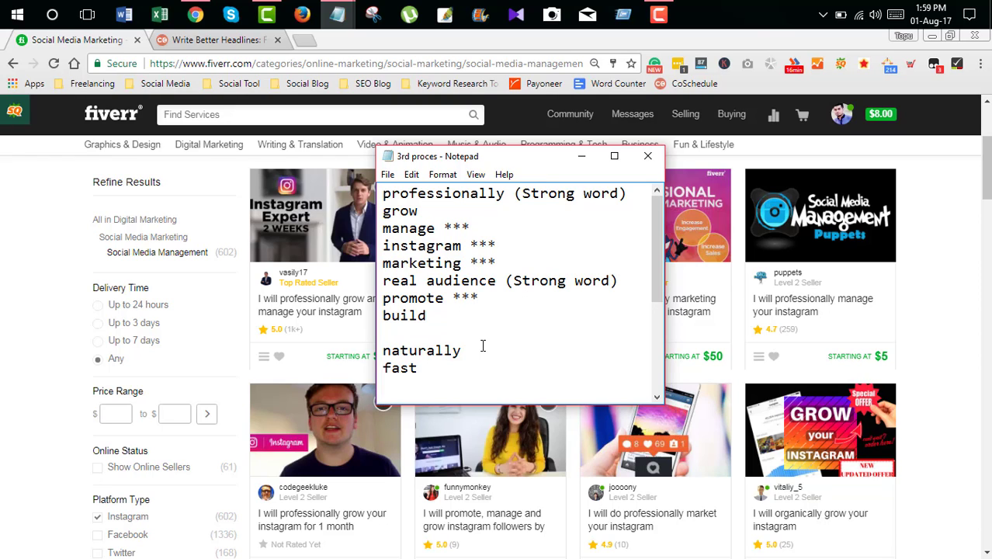
Remove the "promote ***" entry from the keyword list and mark "promotion" with "****"
scroll(466, 341, "down", 2)
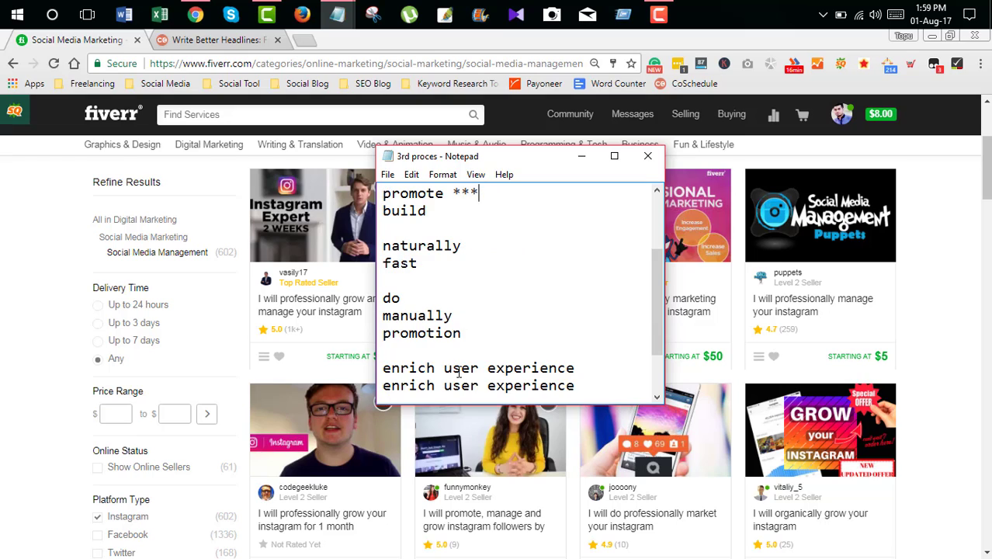
scroll(472, 335, "up", 1)
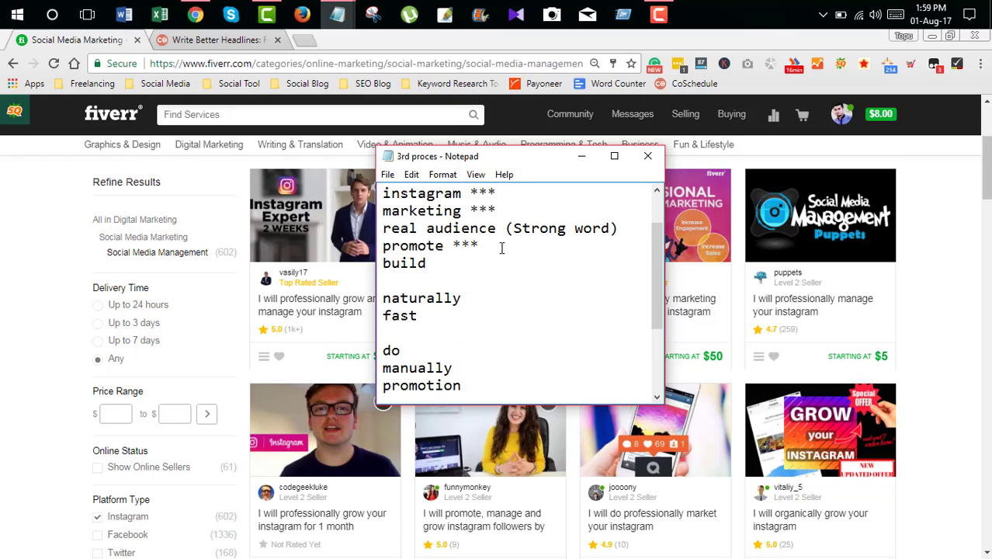
left_click_drag(500, 246, 380, 247)
key("ctrl+x")
scroll(443, 300, "down", 2)
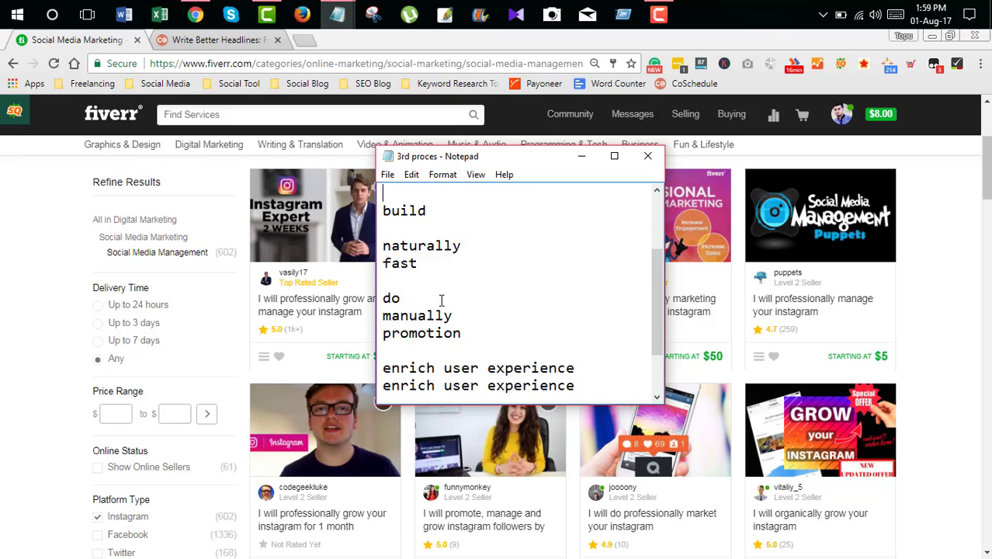
left_click(469, 279)
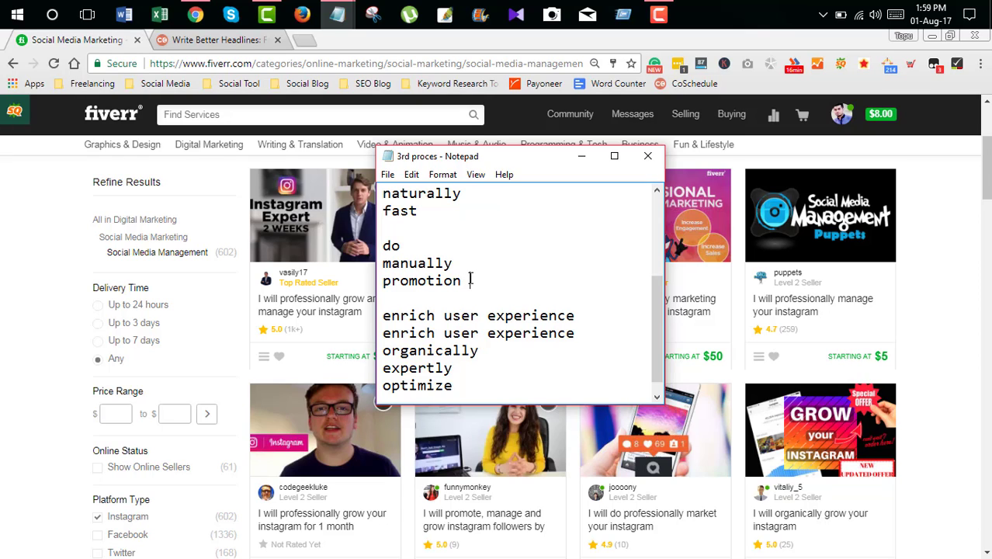
type("****")
Add the copied "(Strong word)" tag after naturally, fast and manually
scroll(486, 303, "up", 2)
left_click(431, 263)
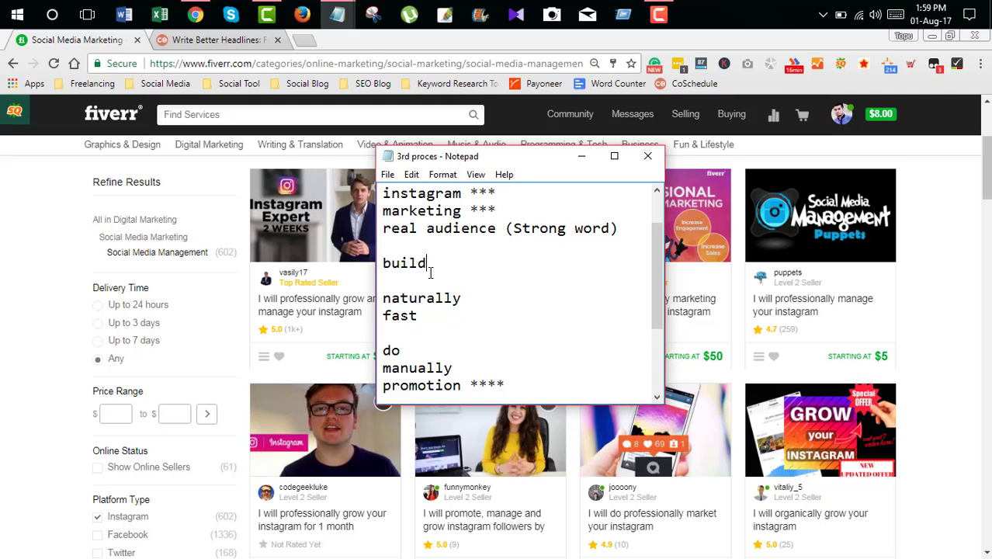
scroll(432, 272, "up", 1)
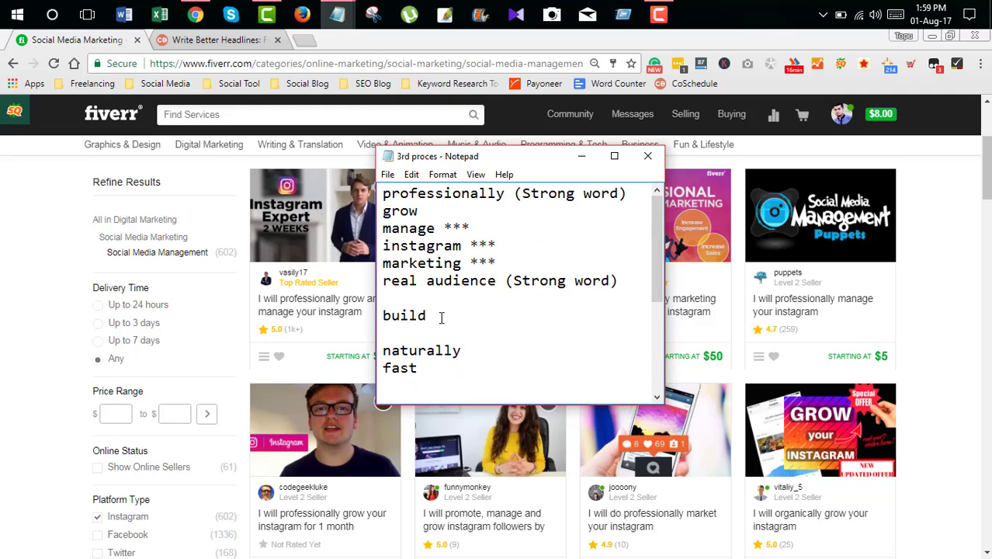
scroll(441, 317, "down", 1)
left_click(475, 299)
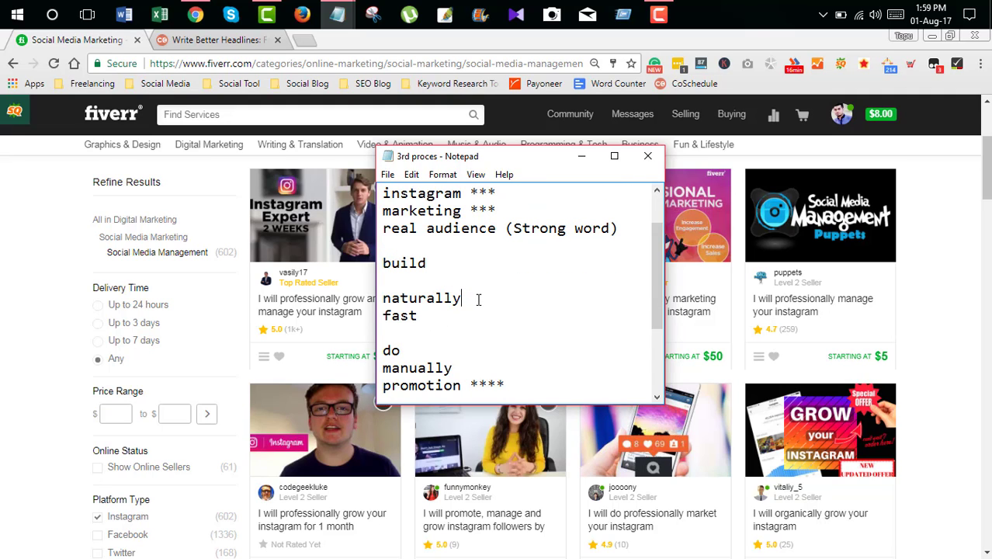
key("ctrl+v")
left_click(444, 319)
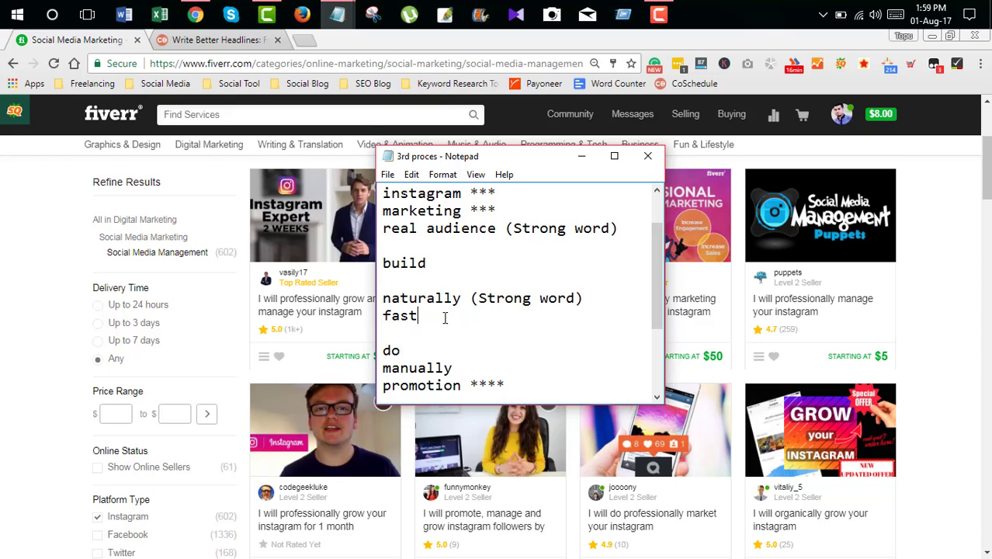
key("ctrl+v")
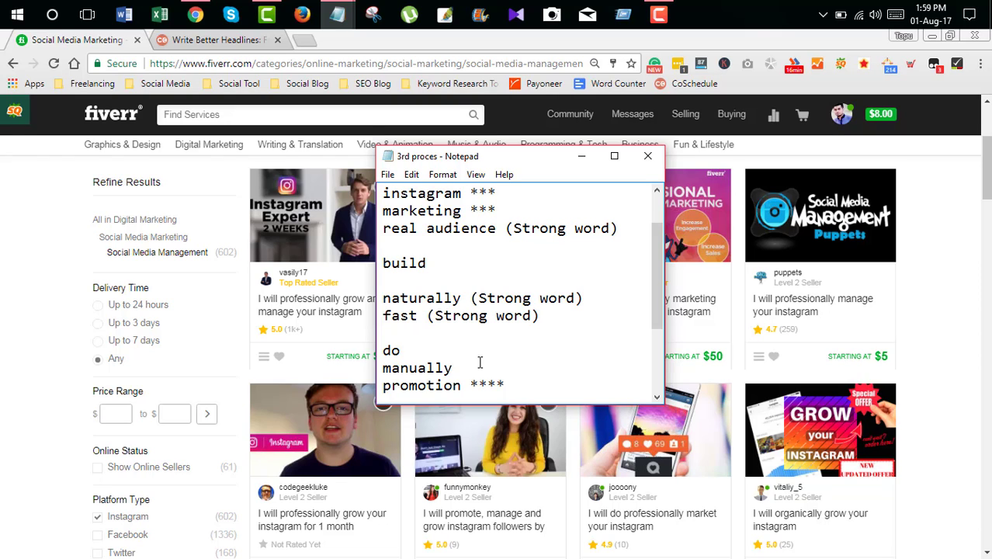
left_click(480, 363)
key("ctrl+v")
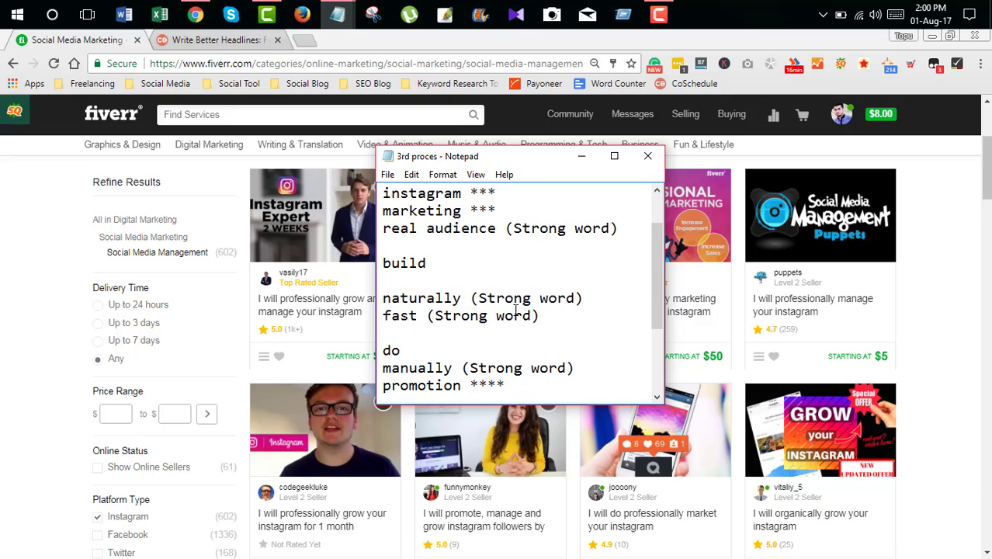
Add the "(Strong word)" tag to both "enrich user experience" lines, organically and expertly
scroll(516, 311, "down", 3)
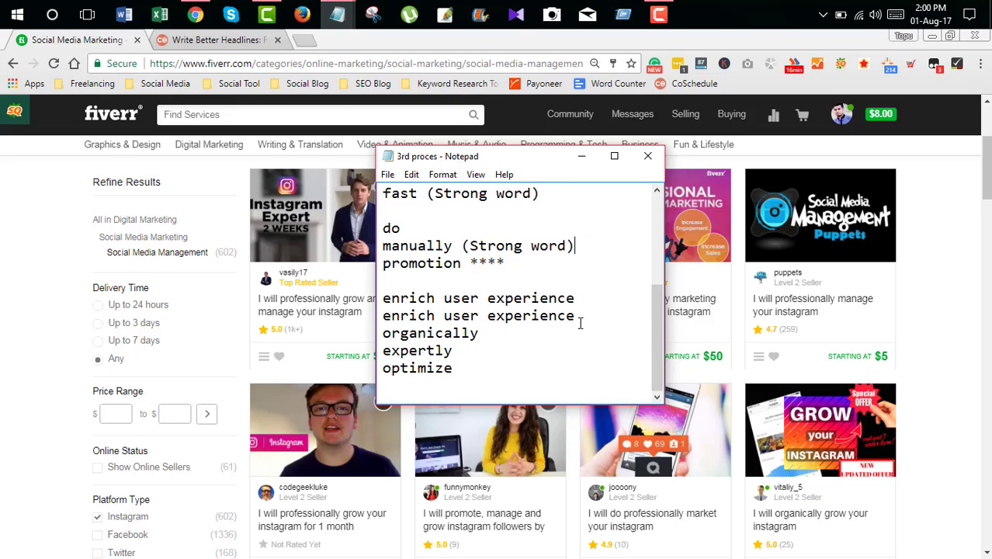
left_click(606, 299)
key("ctrl+v")
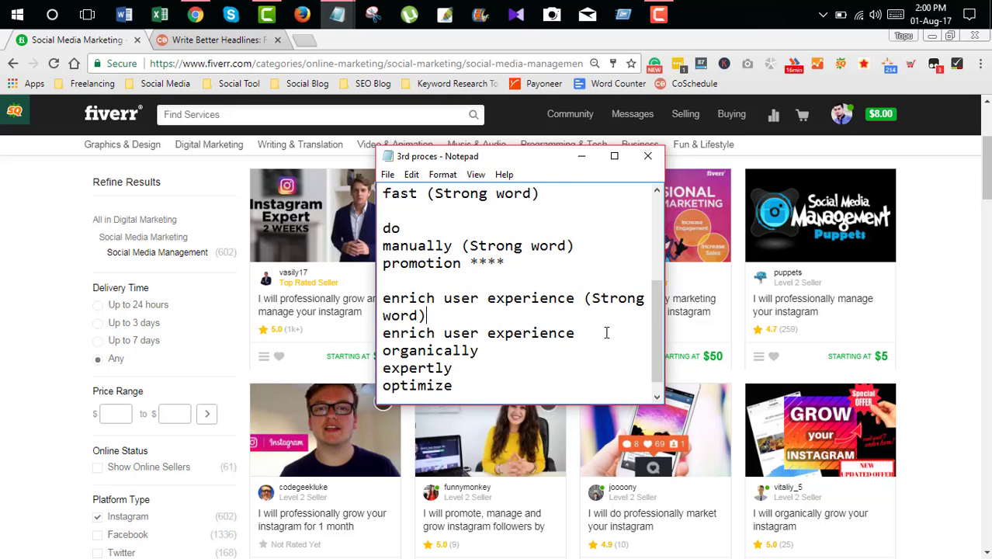
left_click(595, 336)
key("ctrl+v")
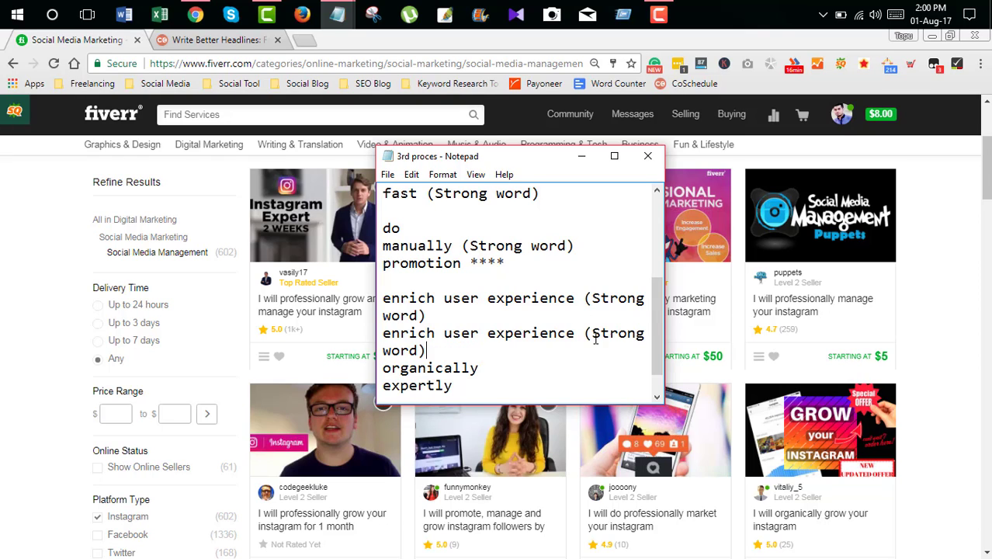
left_click(520, 365)
key("ctrl+v")
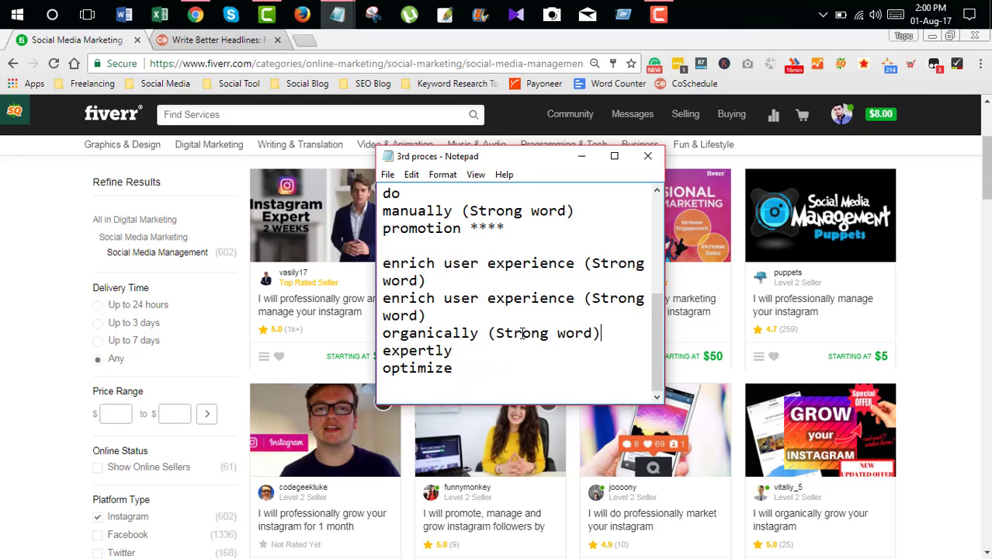
key("ctrl+v")
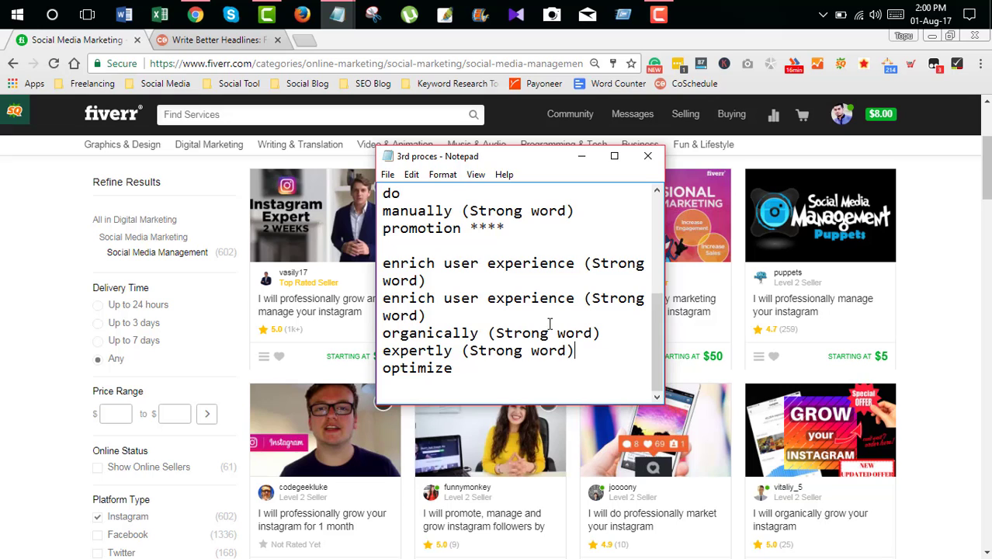
Minimize the browser, maximize 3rd proces and review the starred and strong-word keywords
left_click(930, 37)
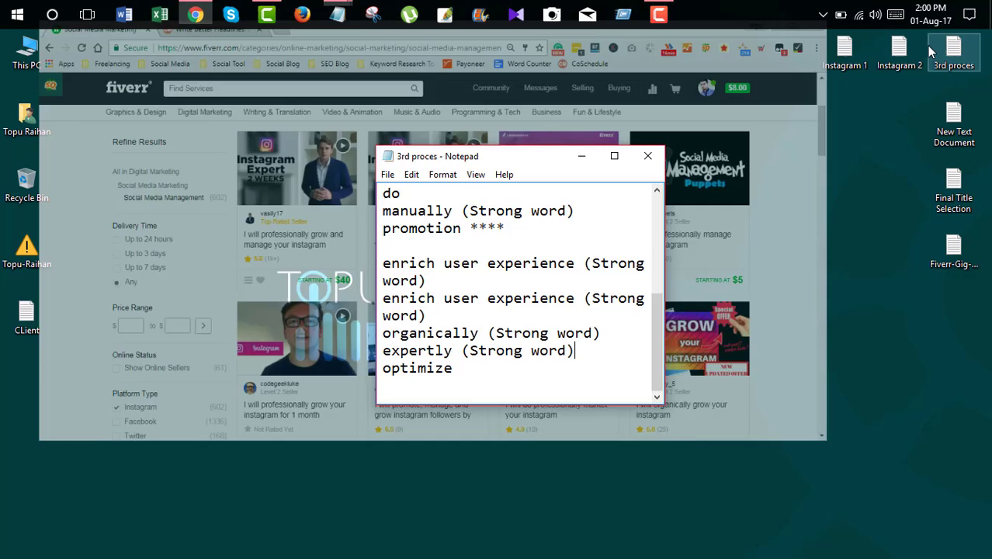
left_click(614, 156)
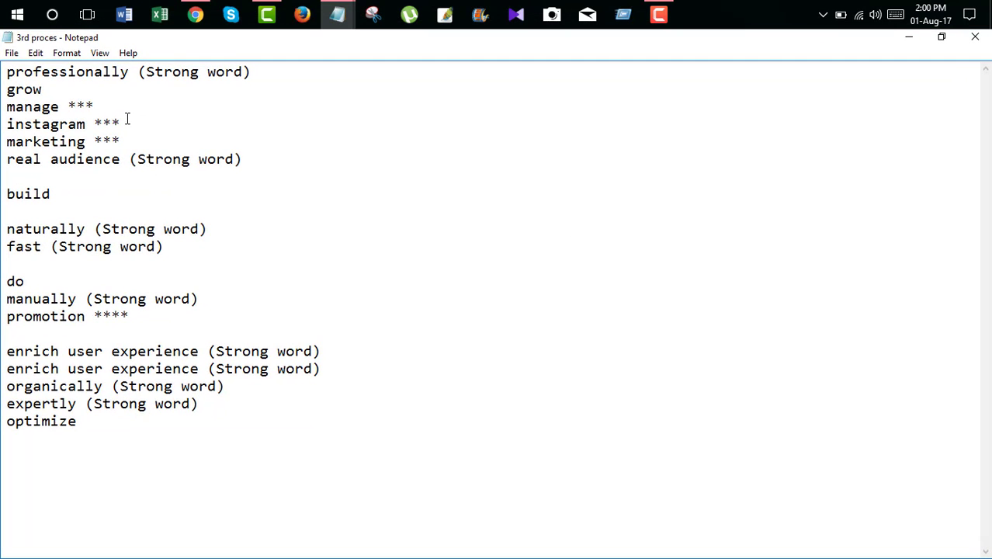
left_click(85, 107)
double_click(105, 142)
left_click(156, 160)
left_click(138, 233)
left_click(128, 316)
left_click_drag(94, 316, 112, 316)
left_click(148, 298)
Write the gig title "I will promote Instagram professionally" below the keyword list
type("I will")
type("promote Insta")
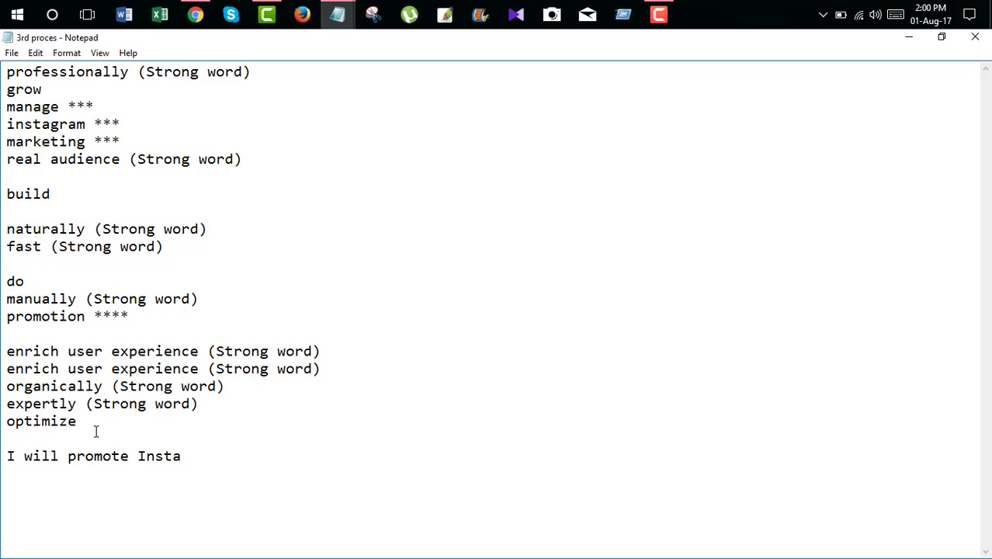
type("gram profe")
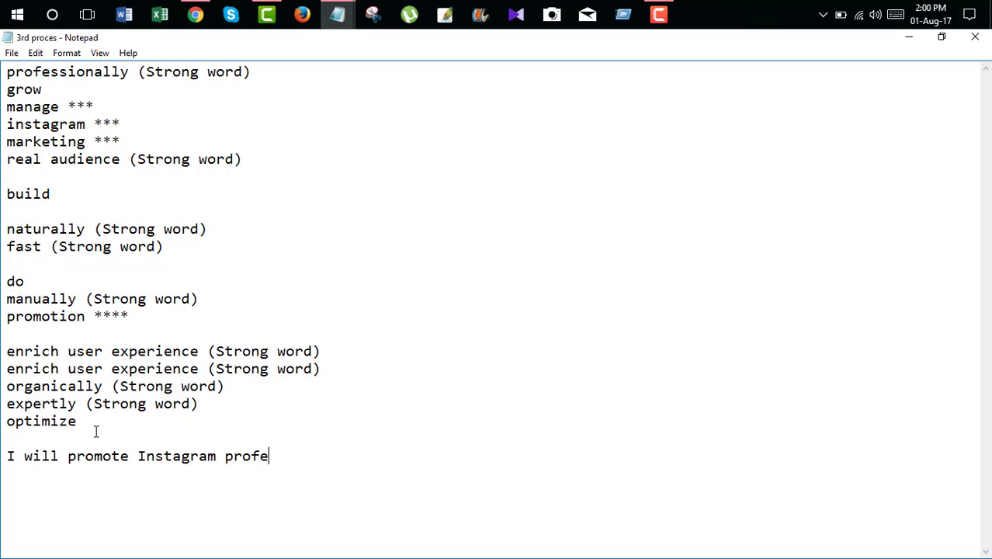
type("ssionally")
key("Return")
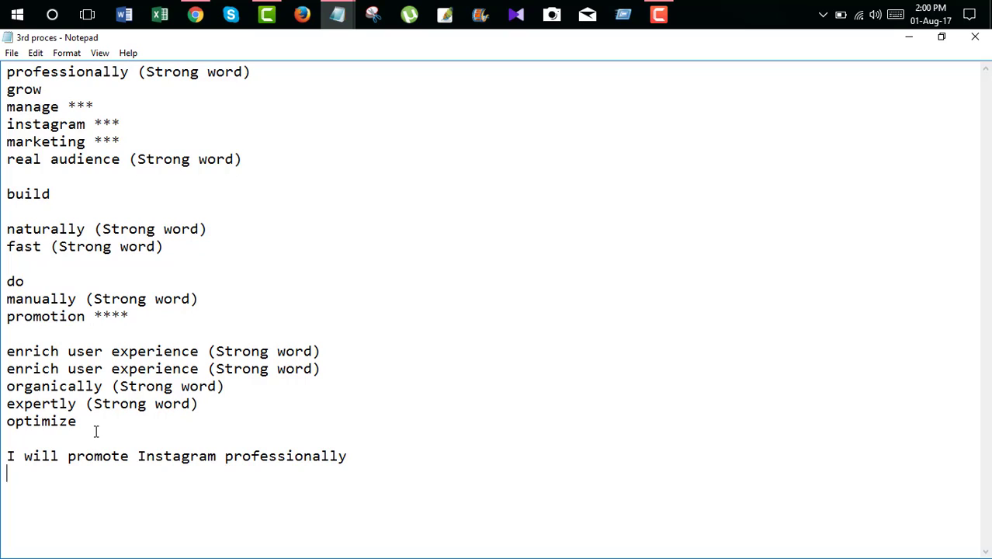
Add a second gig title reading "I will do Instagram marketing and promotion"
type("I will do Instagram ")
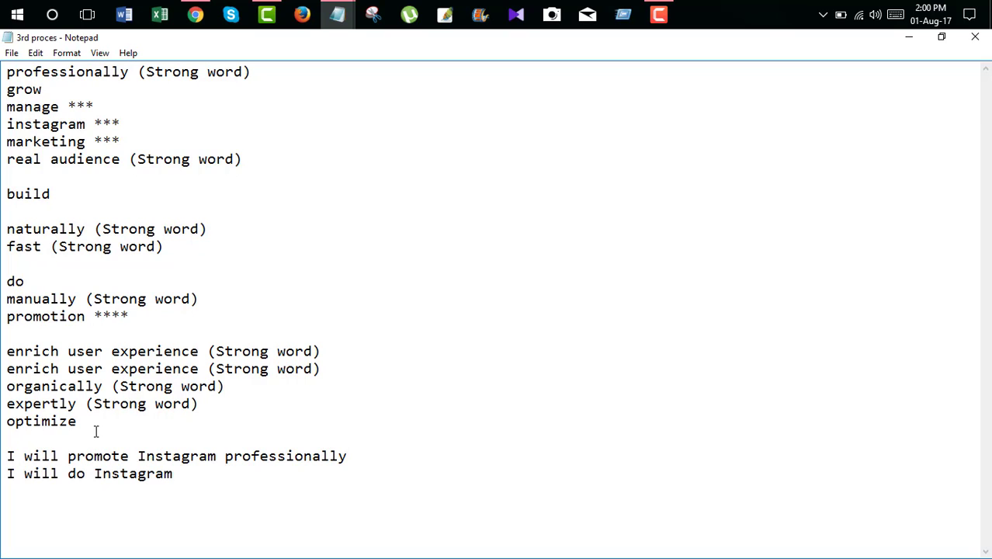
type("marketing and ")
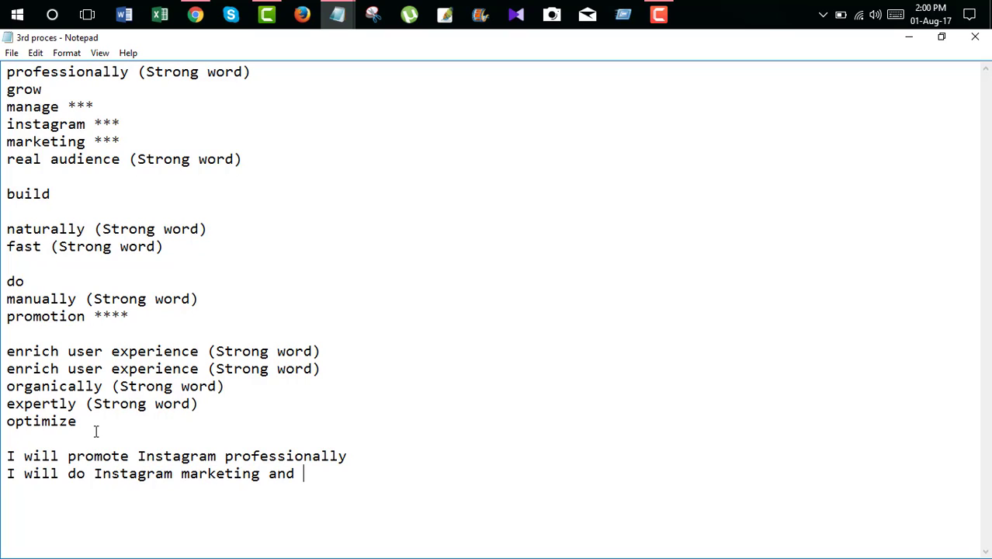
type("promotion ")
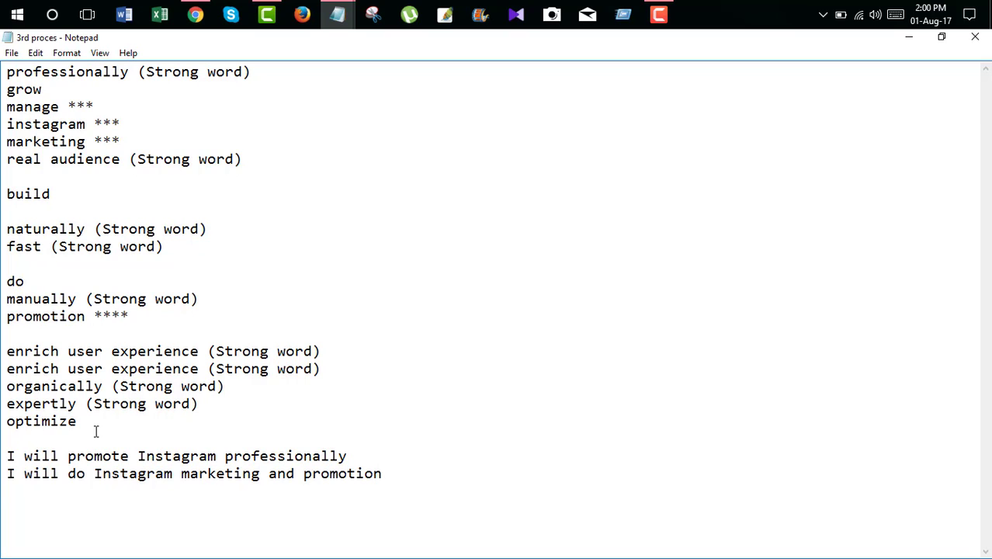
Add a third gig title reading "I will manage Instagram narurally and manually"
type("I")
type("l manage Instagram")
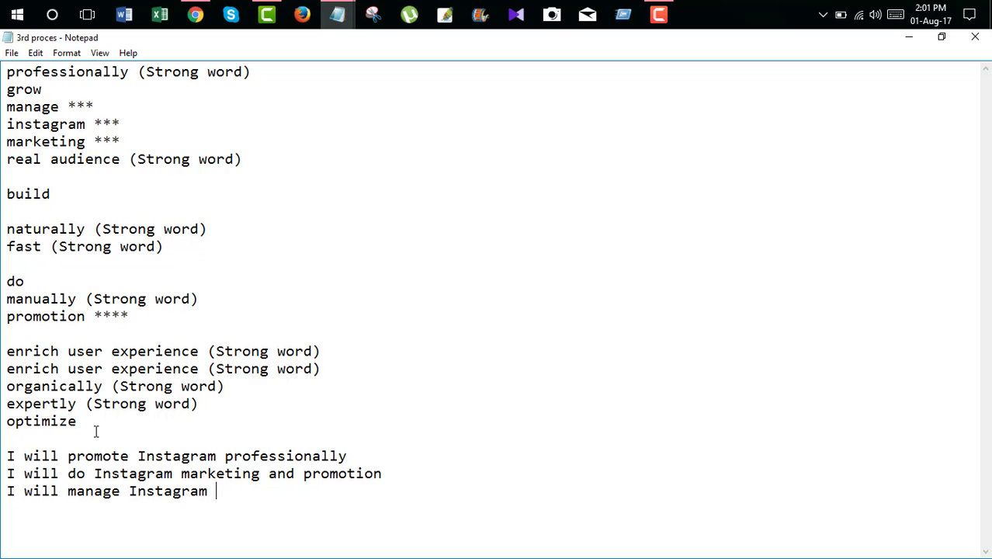
type(" narurally a")
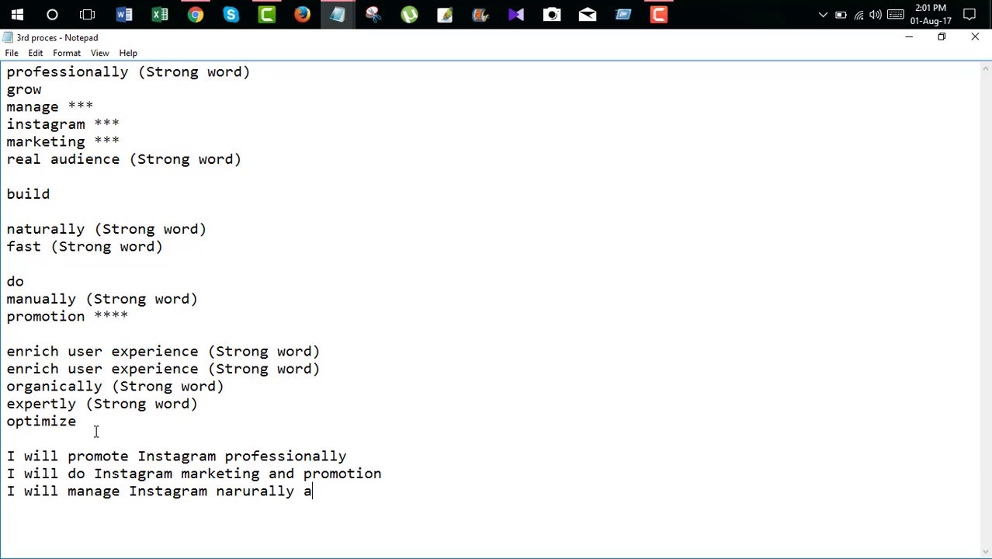
type("nd manually ")
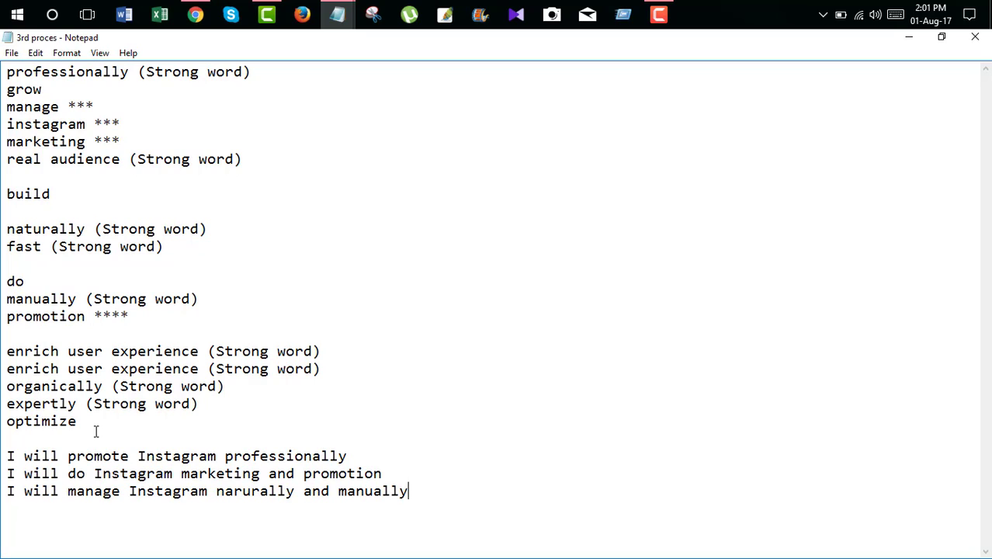
Add another gig title on a new line reading "I will do instagram promotion and management"
type("I will do instagr")
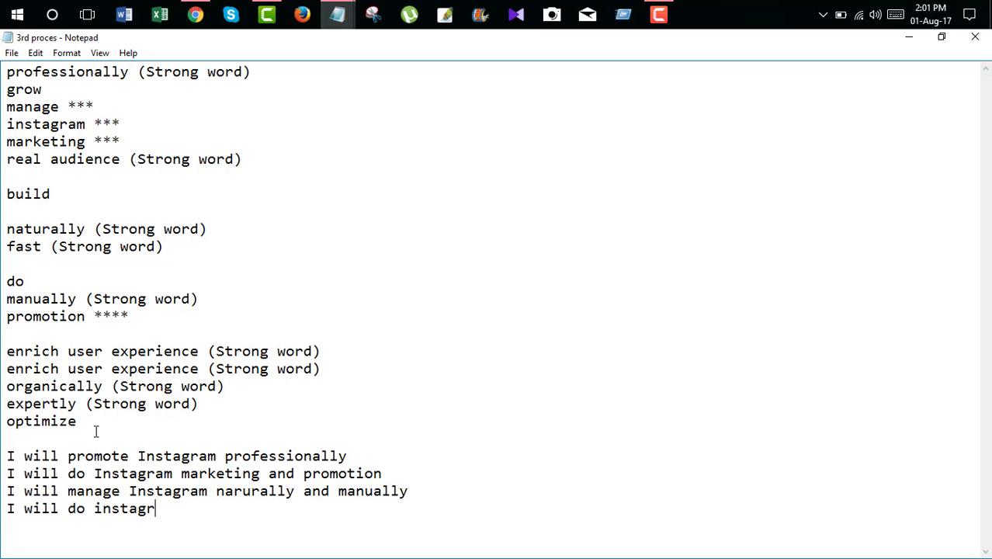
type("am")
key("BackSpace")
key("BackSpace")
type("omotio")
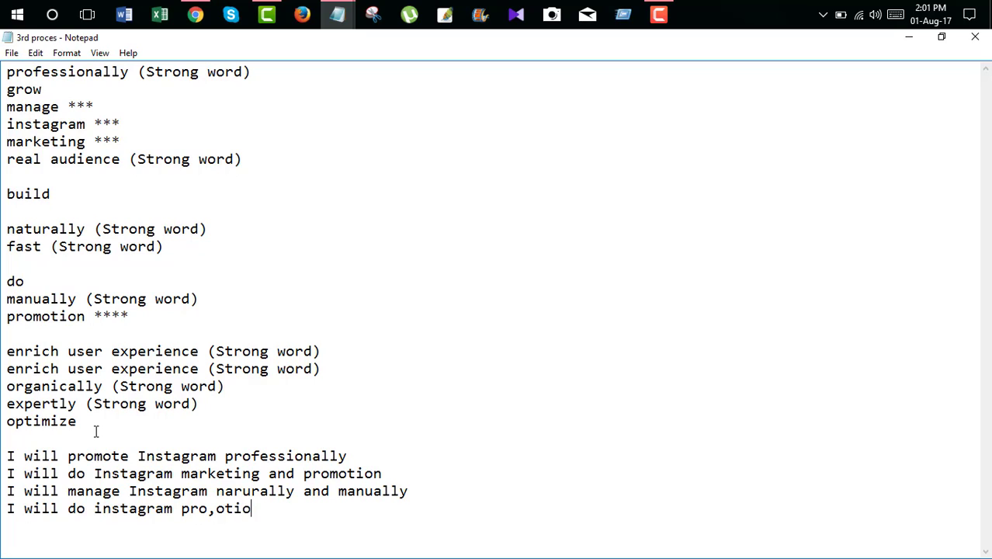
key("BackSpace")
key("BackSpace")
key("BackSpace")
key("BackSpace")
key("BackSpace")
type("mtio")
key("BackSpace")
key("BackSpace")
key("BackSpace")
type("otion and management")
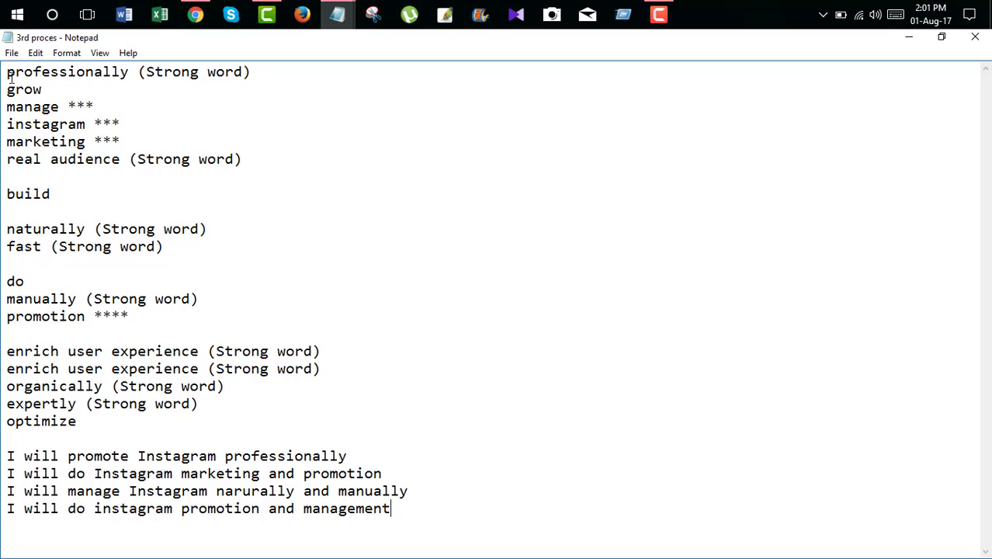
Review the keyword list and check which action verbs, starred keywords and strong words each gig title uses
left_click_drag(7, 72, 220, 426)
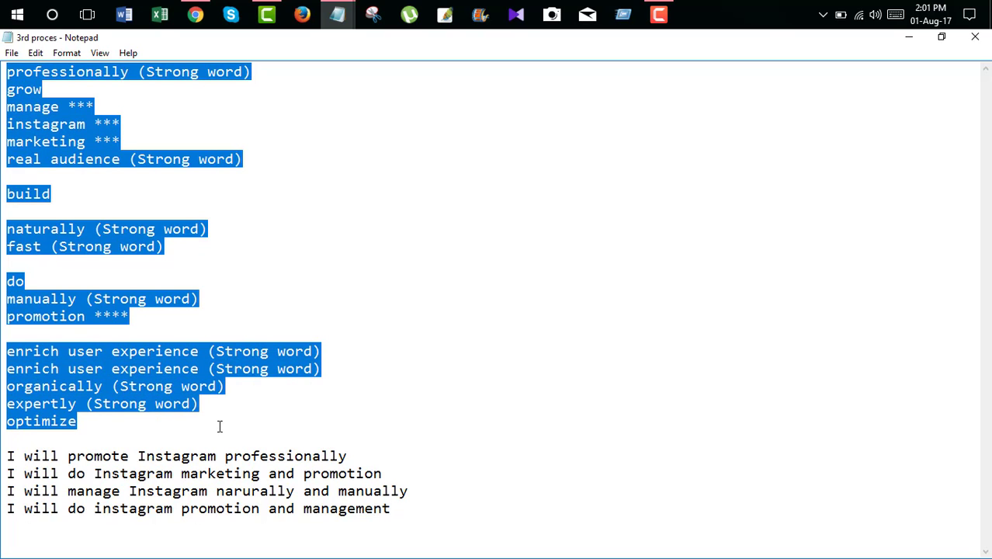
left_click(260, 474)
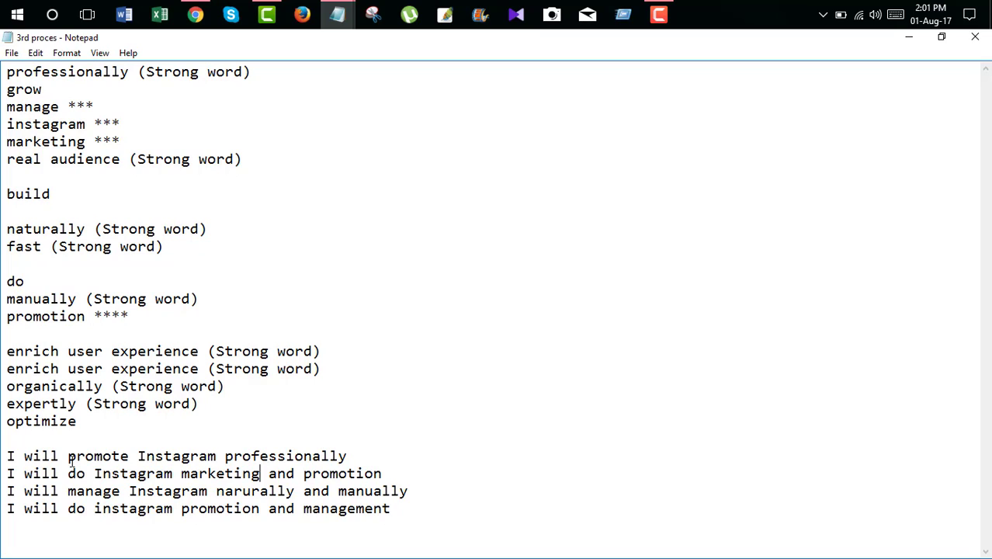
double_click(78, 509)
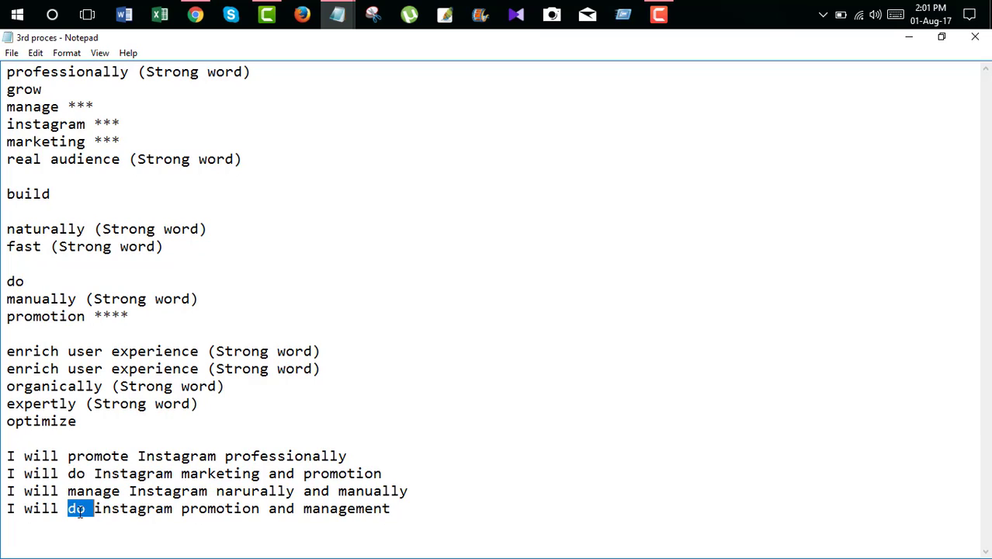
left_click(118, 509)
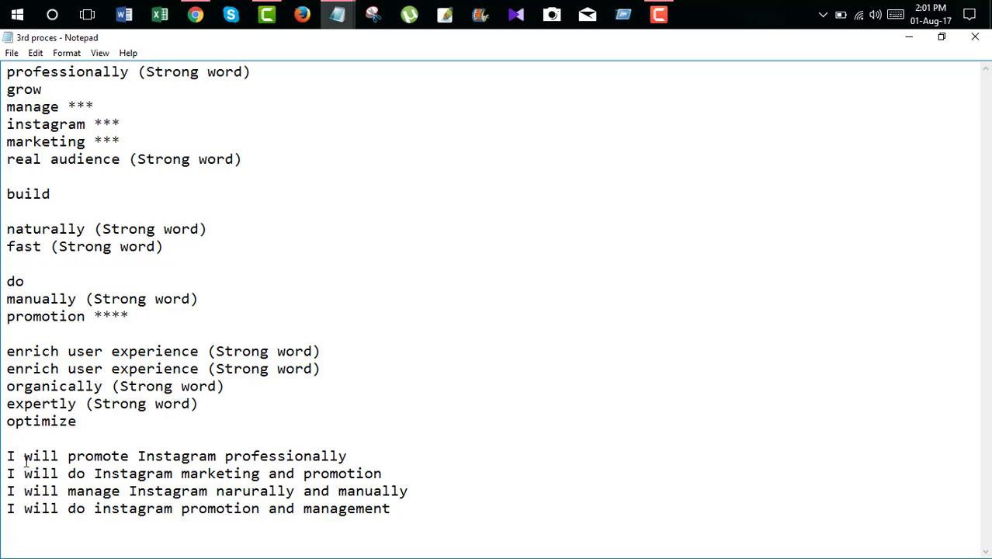
left_click_drag(68, 457, 129, 456)
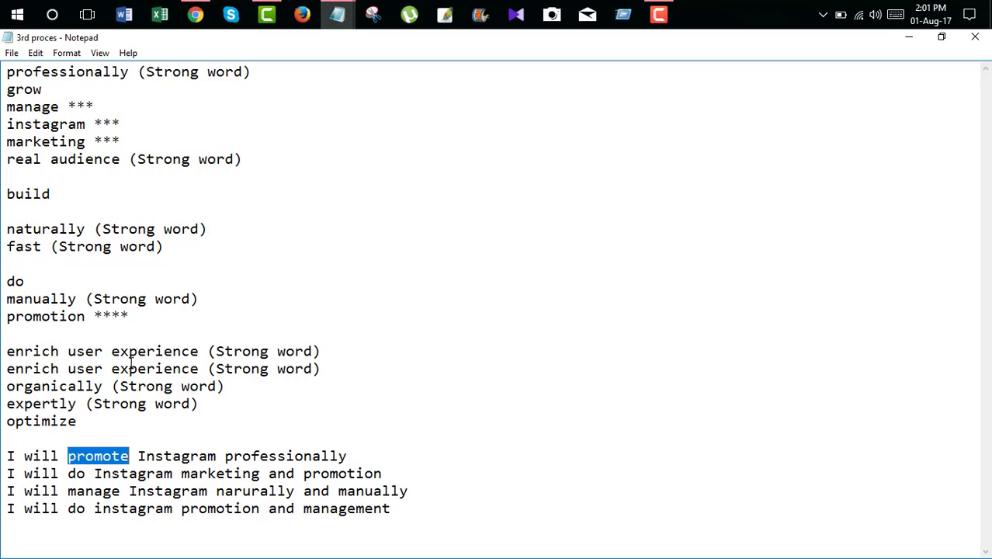
left_click(147, 458)
left_click(259, 458)
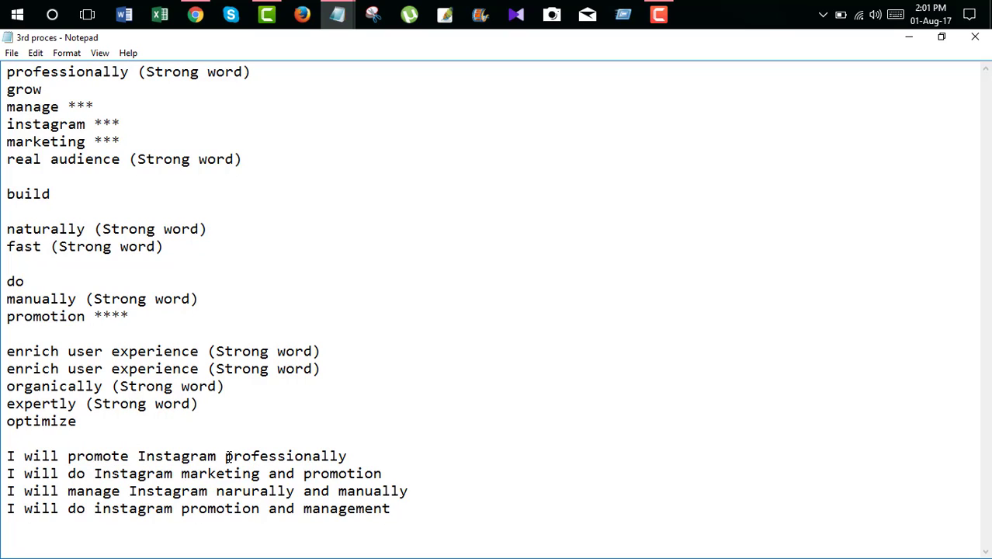
left_click_drag(227, 456, 314, 458)
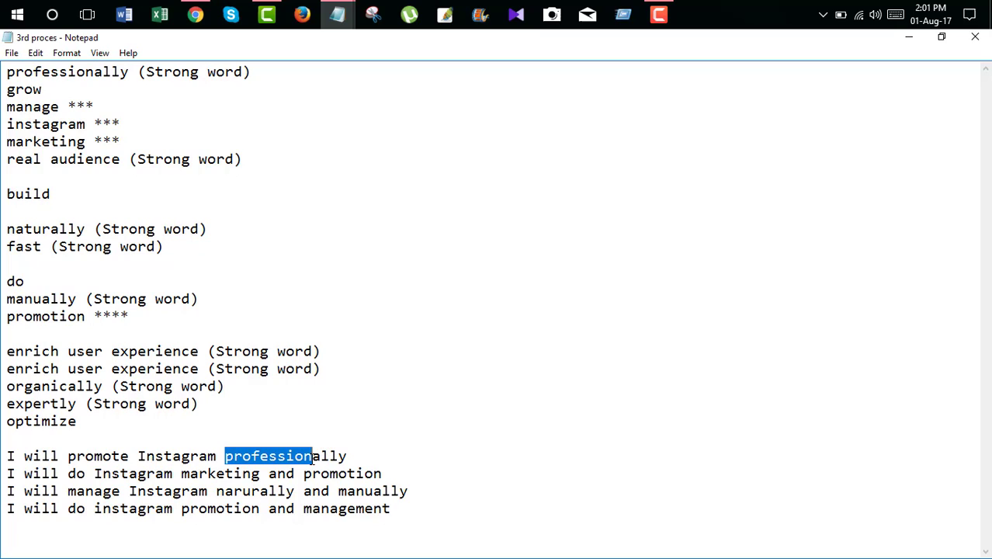
left_click(141, 474)
left_click(219, 480)
left_click(328, 479)
left_click(225, 477)
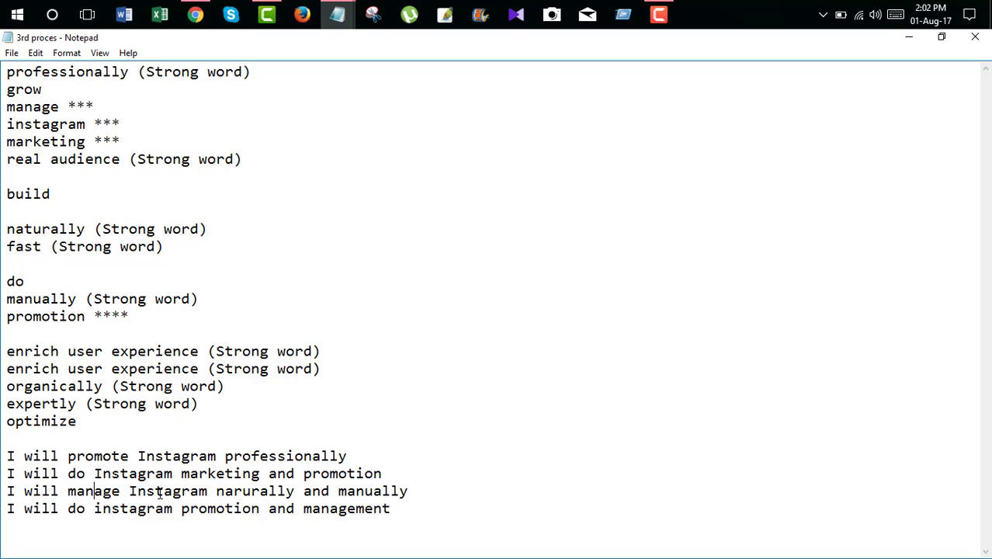
left_click(156, 491)
left_click_drag(217, 495, 415, 496)
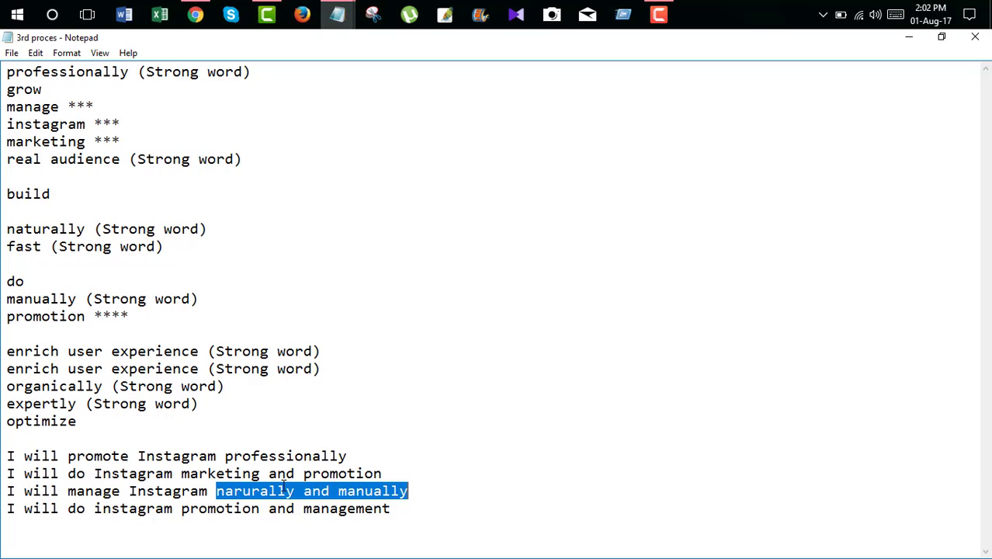
left_click(355, 491)
left_click(413, 495)
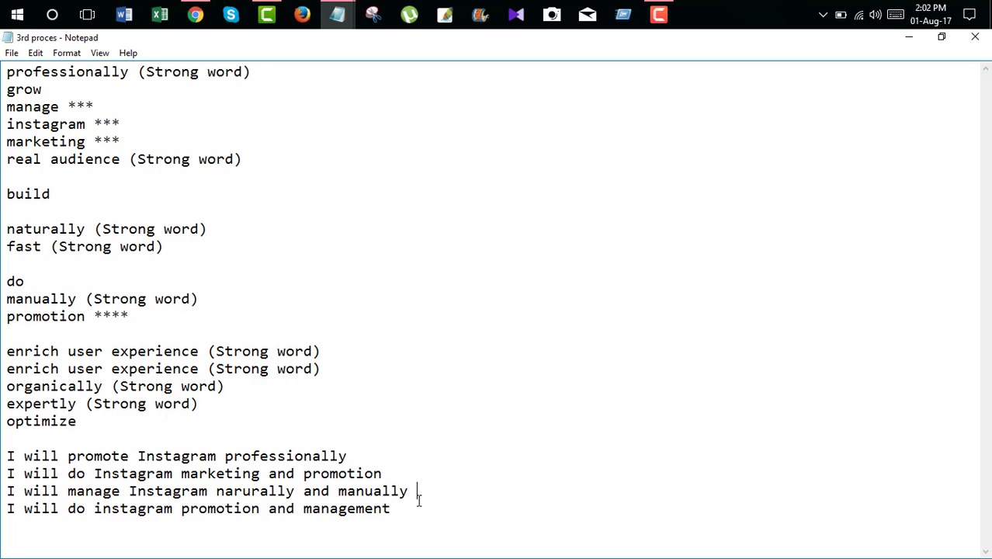
Delete the "I will manage Instagram" title together with its blank line and check the remaining titles
left_click_drag(416, 495, 9, 497)
key("Delete")
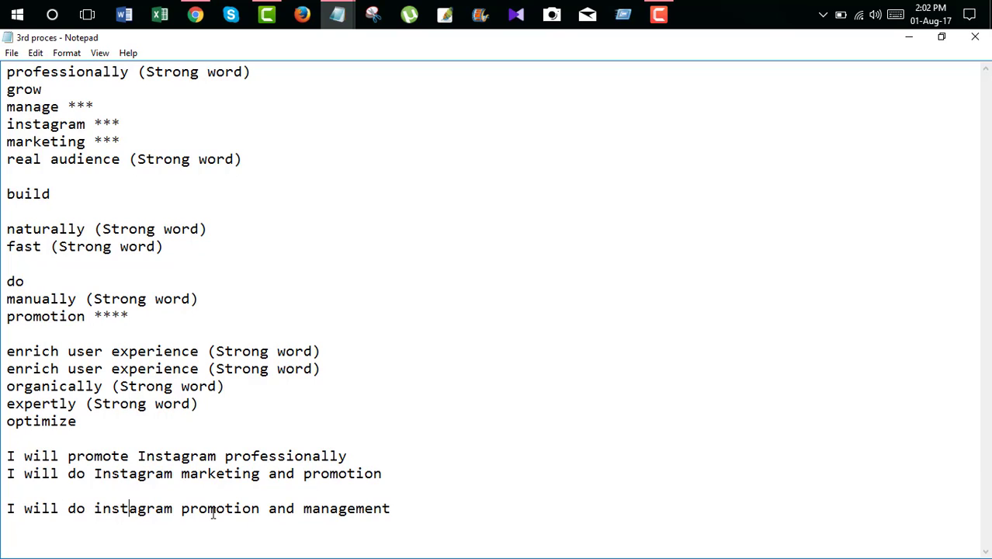
left_click(365, 508)
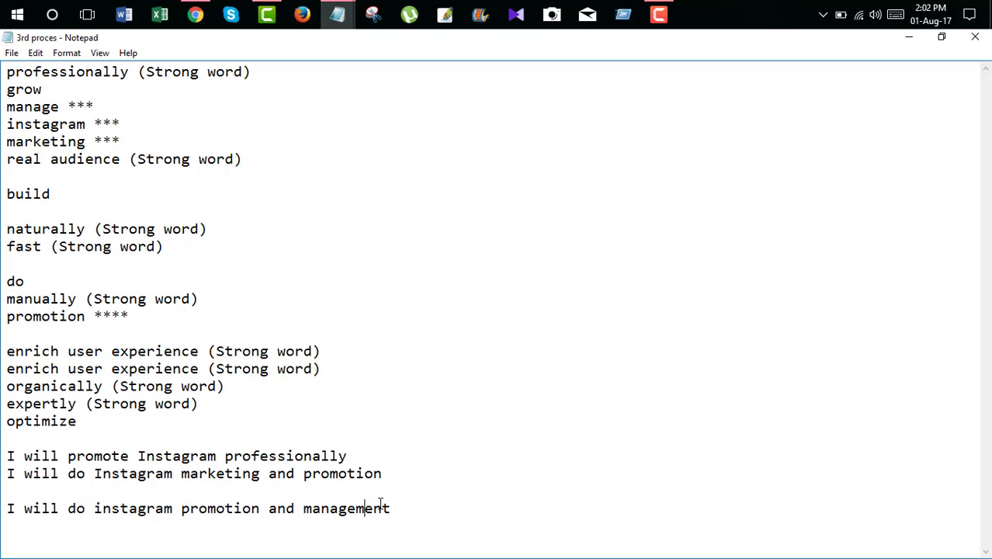
left_click(11, 490)
key("BackSpace")
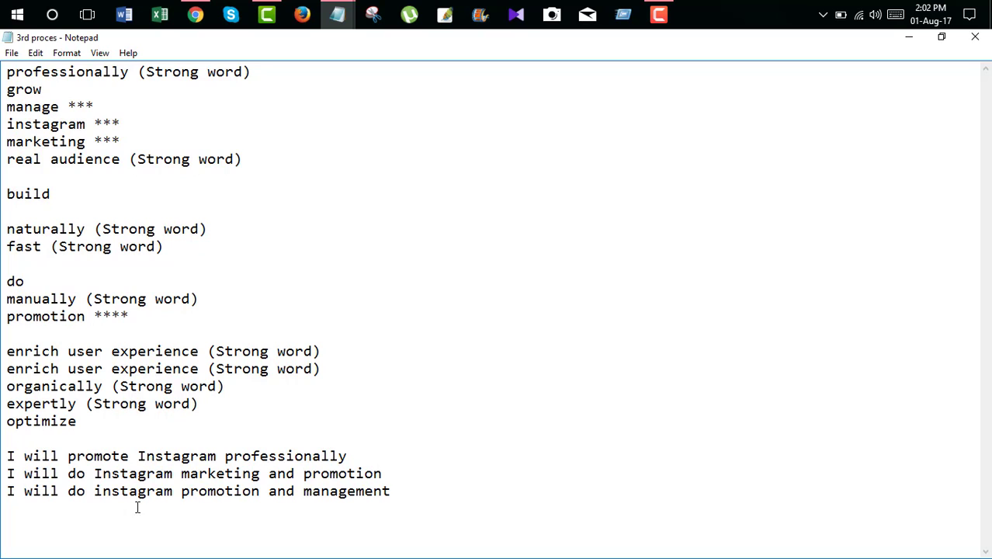
left_click_drag(392, 491, 4, 457)
left_click(103, 458)
left_click(340, 496)
left_click(394, 496)
Restore 3rd proces to a small window and place it over the CoSchedule headline analyzer in Chrome, showing the gig titles
left_click(941, 36)
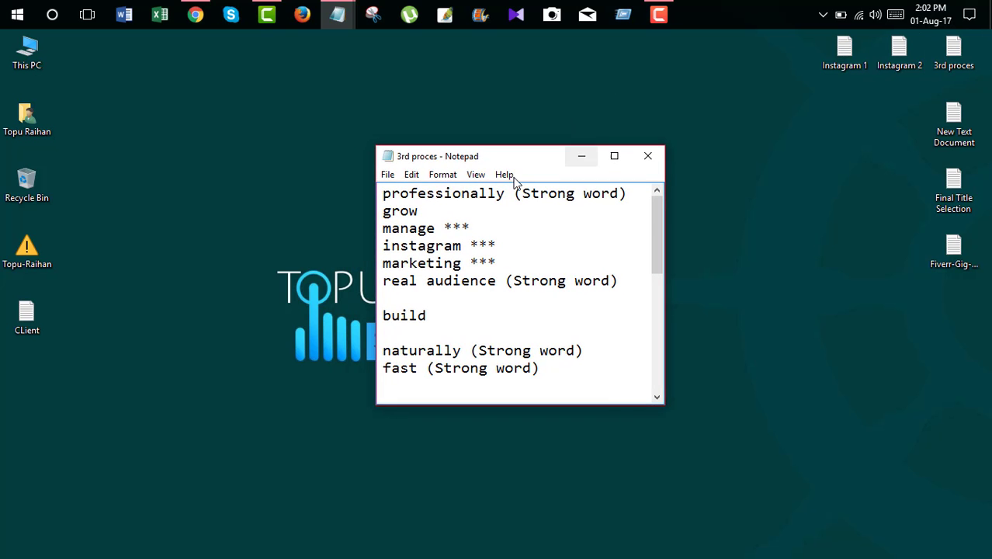
left_click_drag(505, 161, 784, 163)
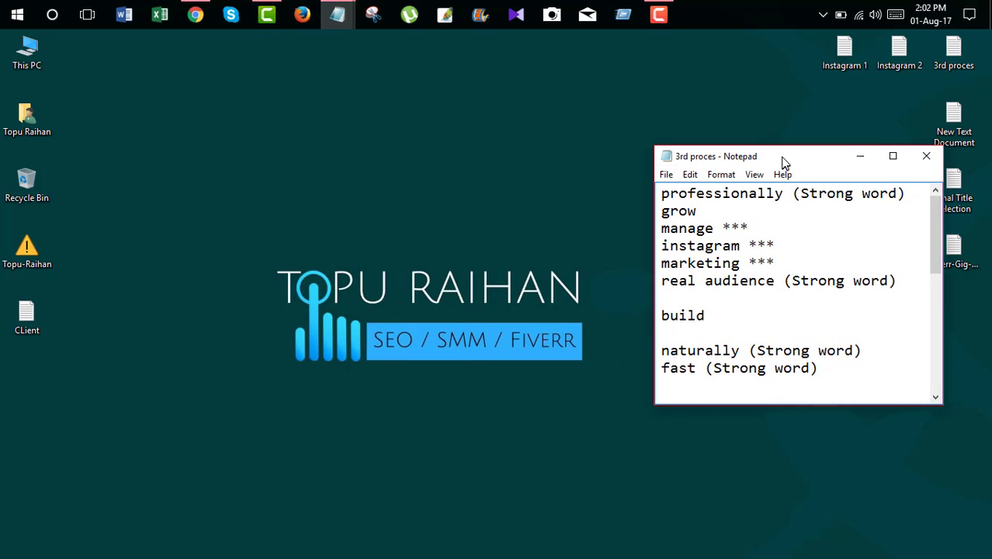
left_click(195, 14)
left_click(216, 43)
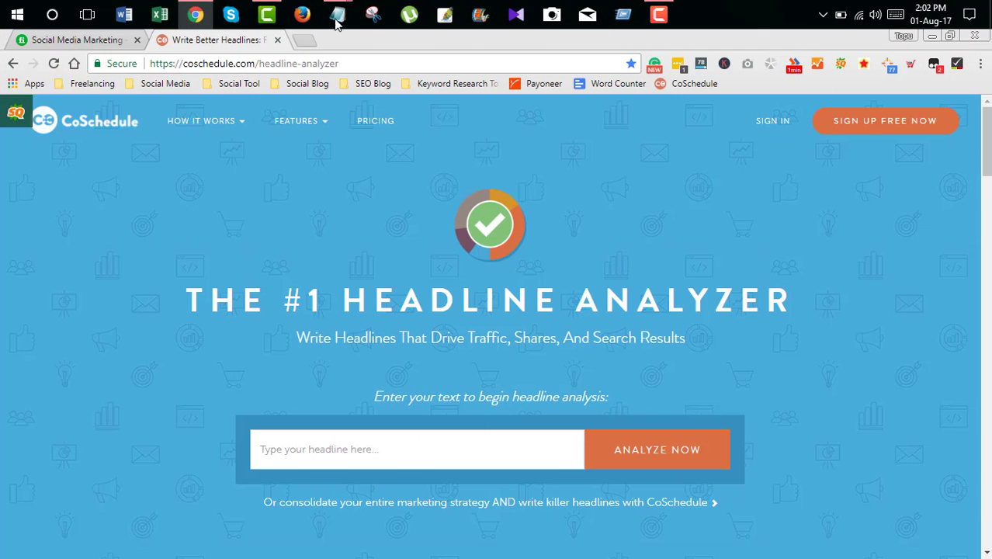
mouse_move(337, 14)
left_click(502, 94)
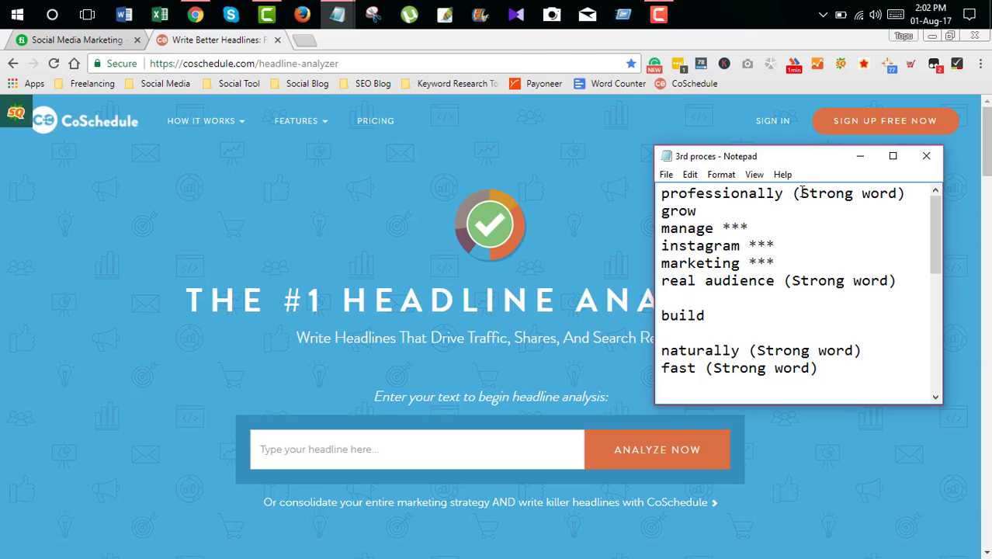
left_click_drag(786, 159, 760, 127)
scroll(775, 228, "down", 5)
scroll(774, 228, "down", 1)
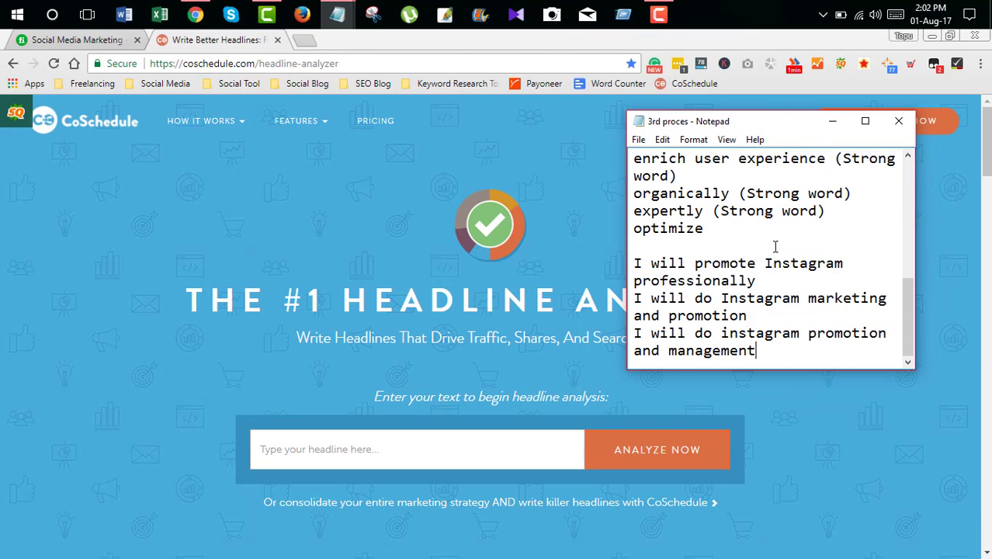
Copy the title "I will promote Instagram professionally" into the headline analyzer and run the analysis
left_click_drag(635, 261, 756, 280)
key("ctrl+c")
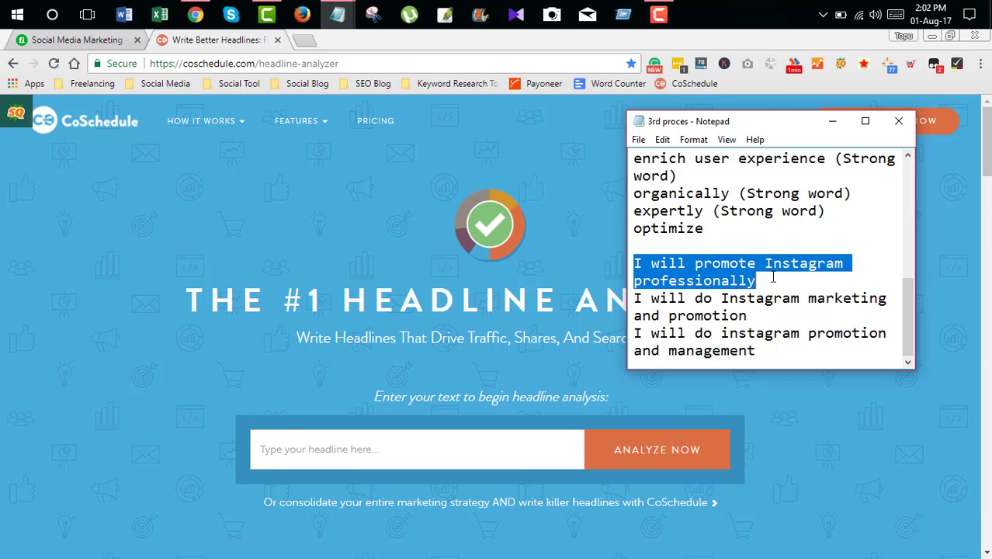
left_click(429, 450)
key("ctrl+v")
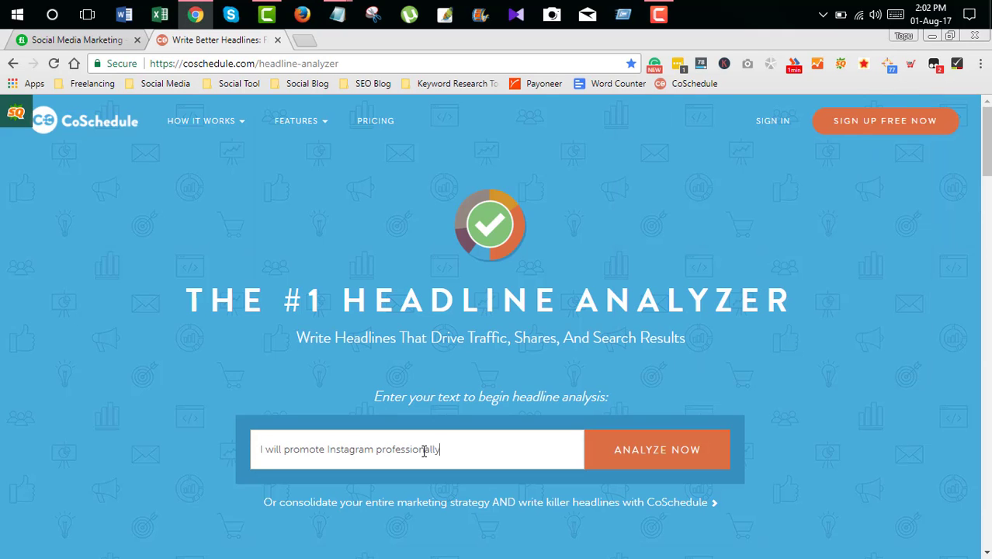
scroll(727, 433, "down", 1)
left_click(727, 433)
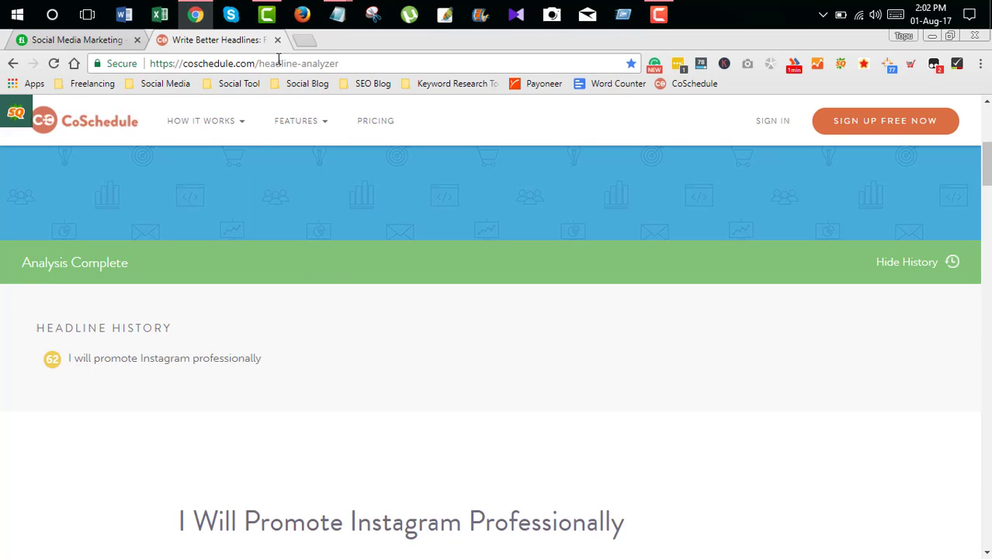
Copy "I will do Instagram marketing and promotion" from 3rd proces over the previous headline and analyze it
mouse_move(338, 14)
left_click(503, 94)
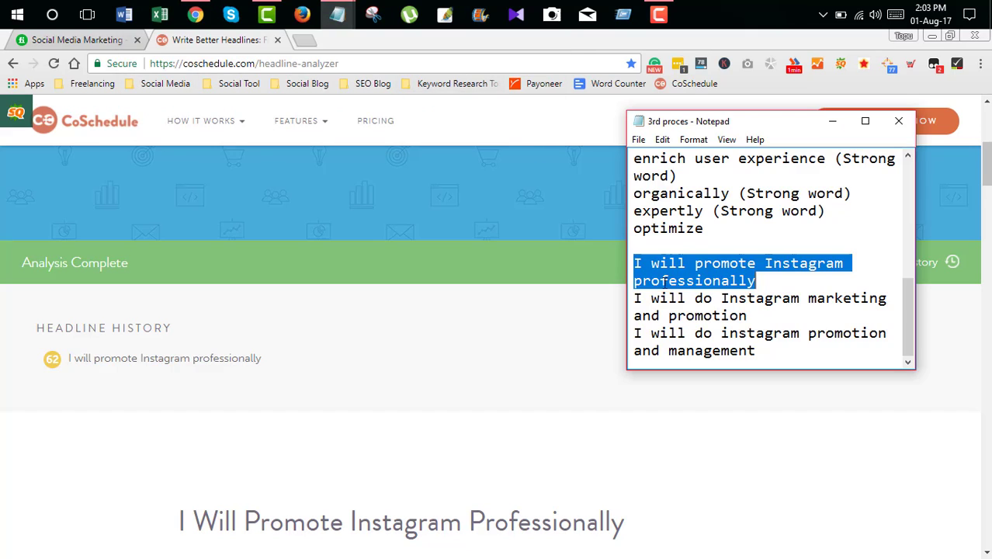
left_click_drag(635, 298, 748, 315)
key("ctrl+c")
scroll(395, 339, "up", 5)
triple_click(368, 441)
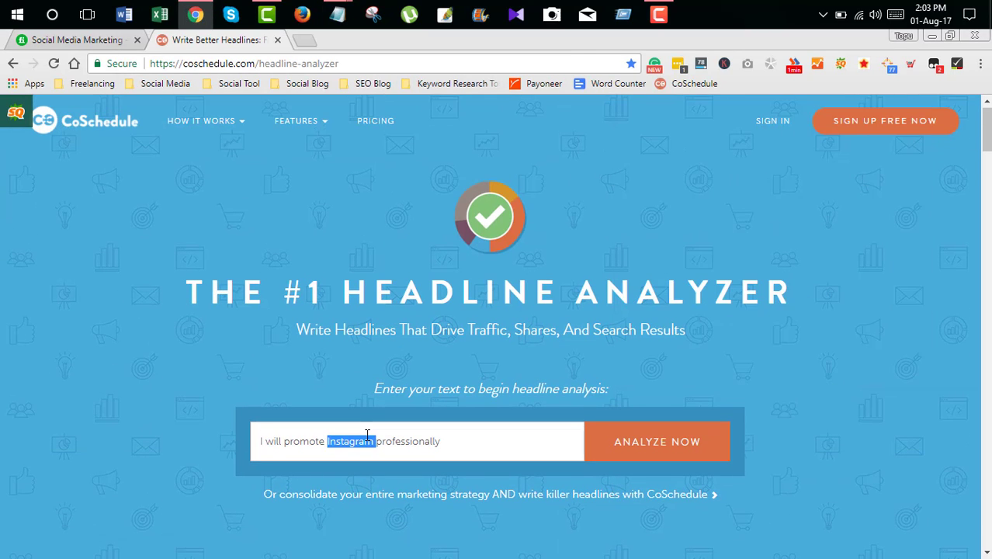
key("ctrl+v")
left_click(589, 434)
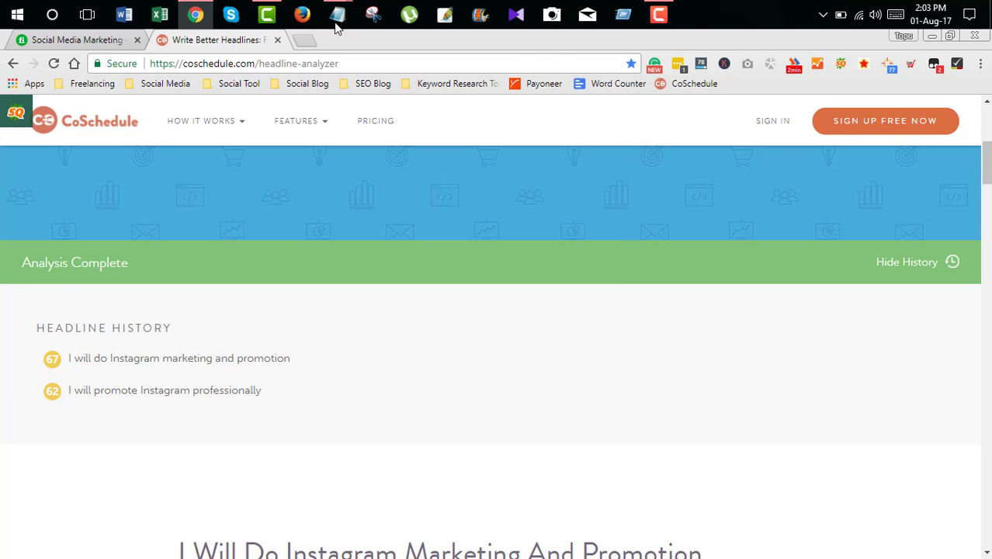
Replace the analyzer's headline with "I will do instagram promotion and management" from 3rd proces and analyze it
mouse_move(338, 15)
left_click(474, 85)
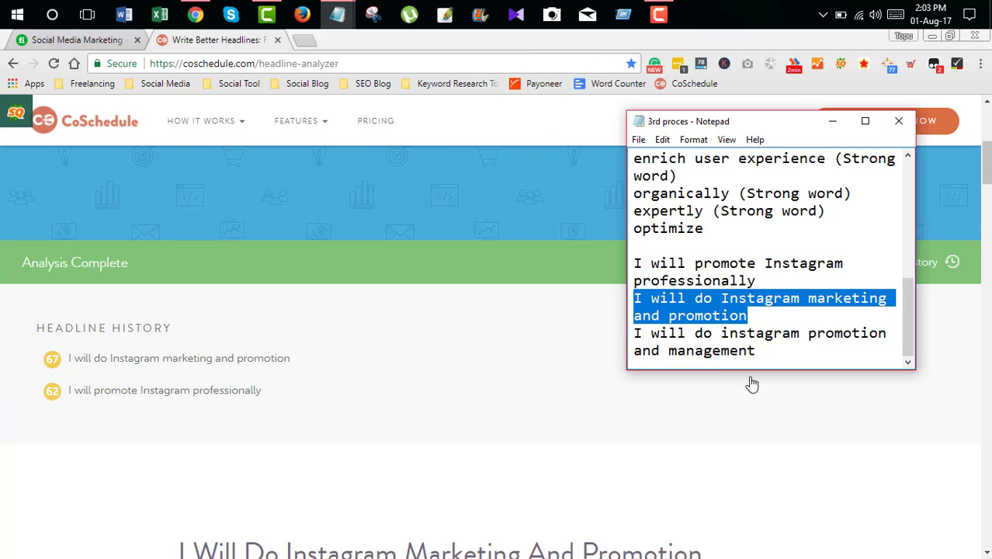
left_click(762, 353)
left_click_drag(756, 351, 634, 333)
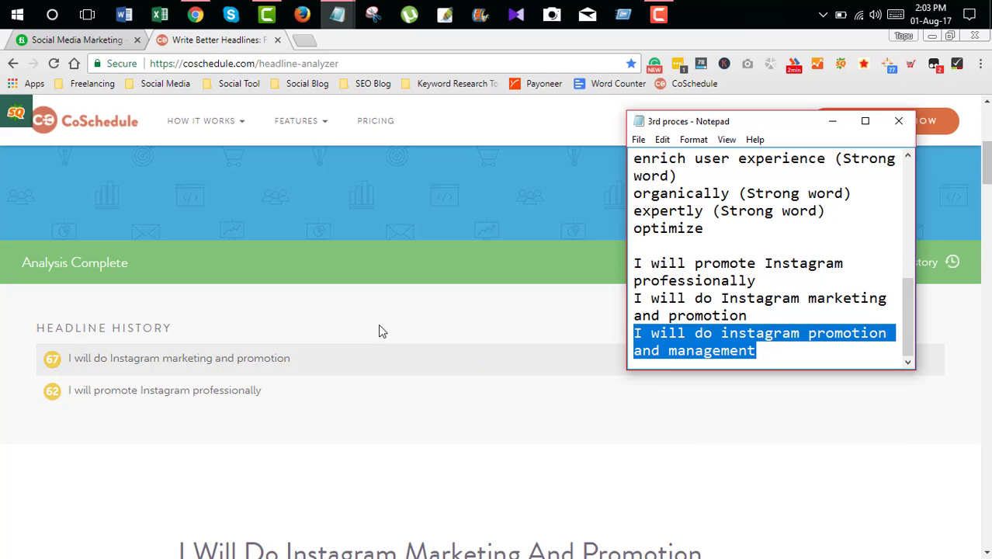
key("ctrl+c")
scroll(412, 344, "up", 3)
double_click(388, 301)
key("ctrl+a")
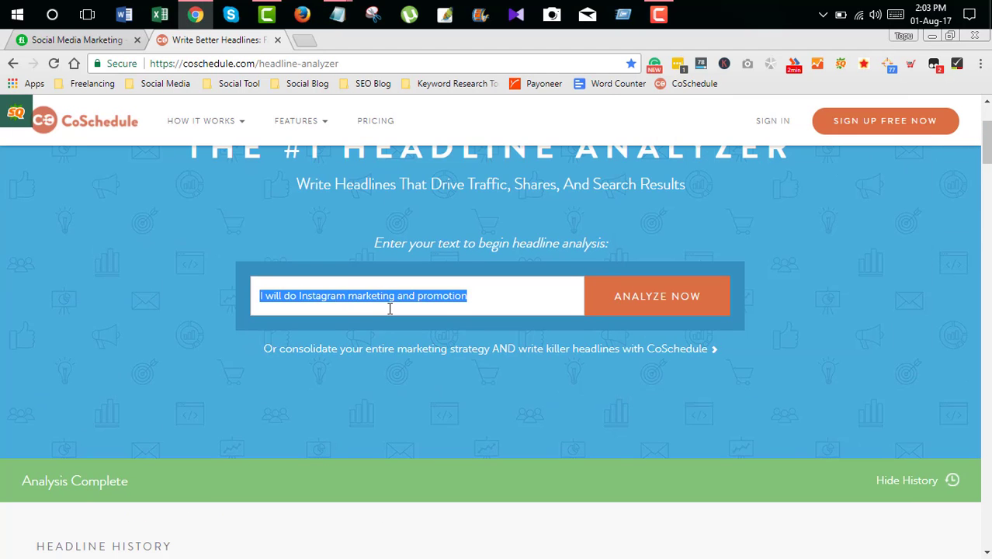
key("ctrl+v")
left_click(613, 308)
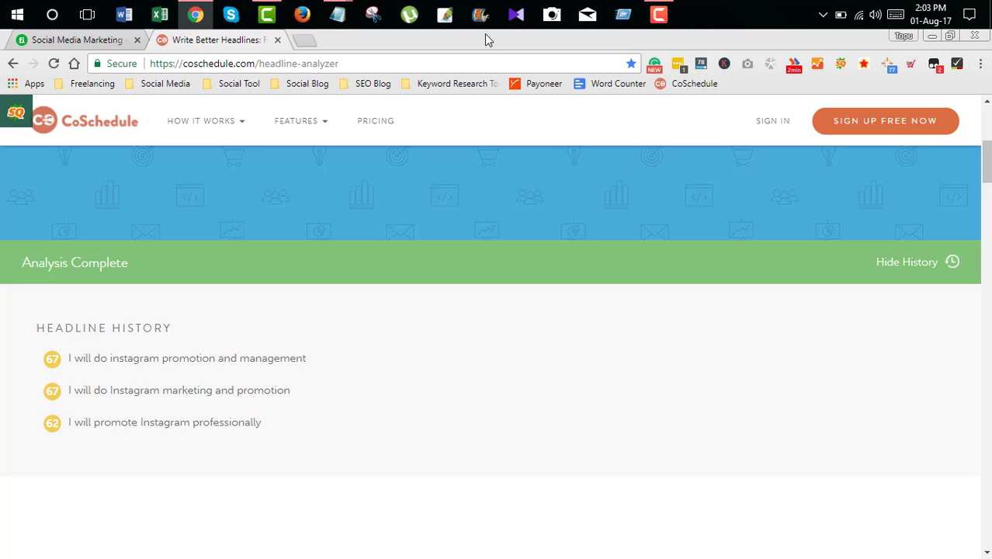
mouse_move(337, 14)
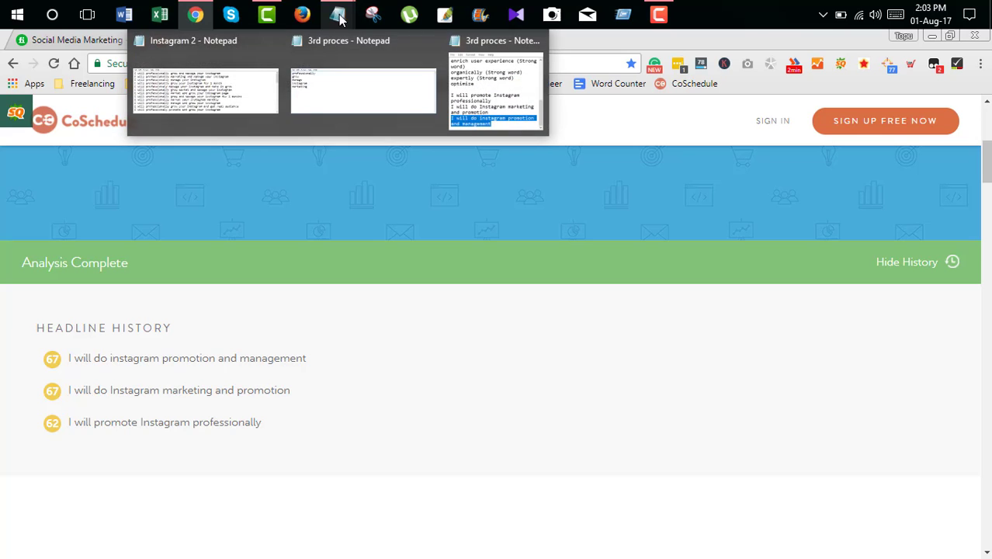
Maximize the 3rd proces text file and delete the title "I will promote Instagram professionally"
left_click(489, 89)
double_click(770, 123)
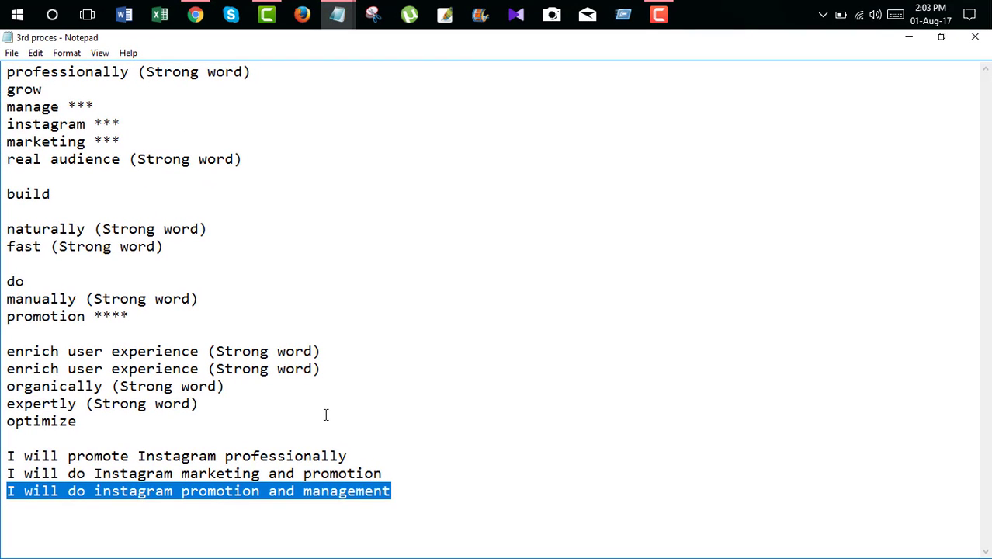
left_click(147, 473)
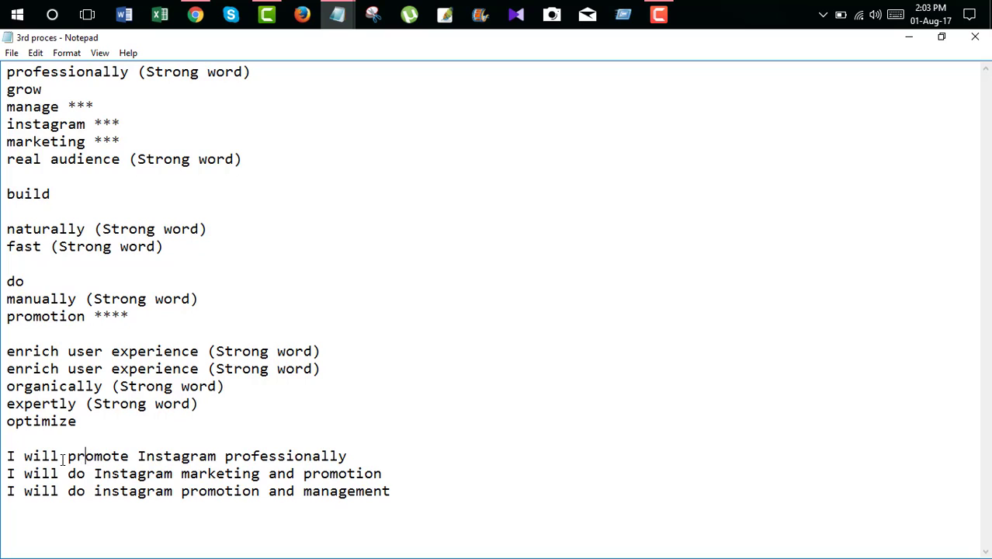
left_click_drag(7, 456, 351, 456)
key("BackSpace")
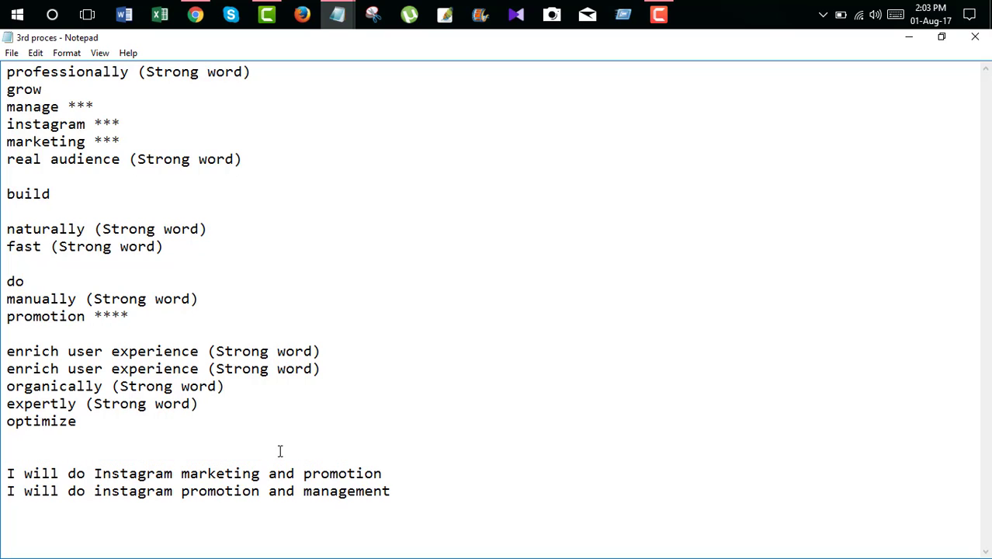
Compare the wording of the two remaining gig titles, checking marketing against promotion and management
left_click(286, 480)
left_click(229, 502)
left_click(208, 491)
left_click_drag(11, 491, 394, 508)
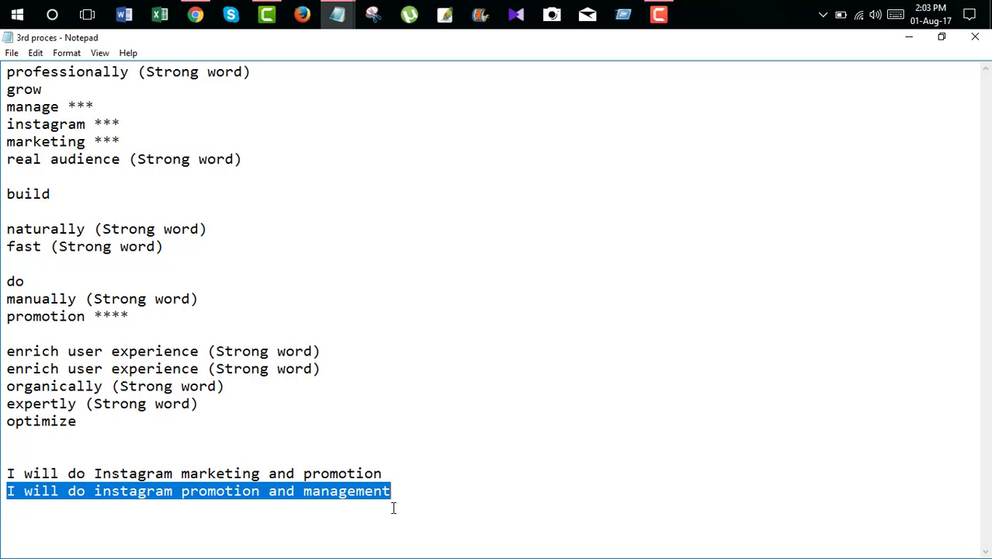
left_click(381, 495)
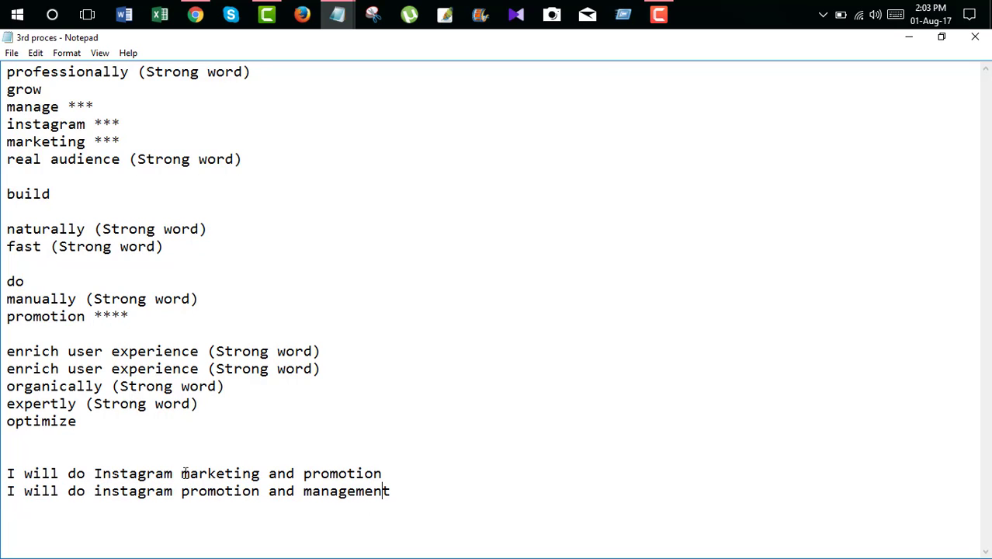
left_click_drag(183, 473, 262, 478)
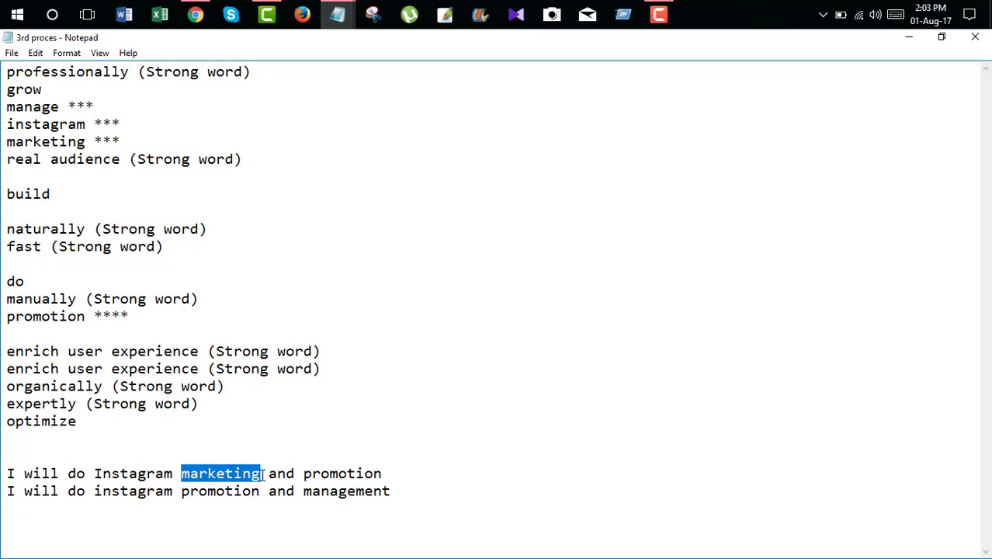
left_click(243, 474)
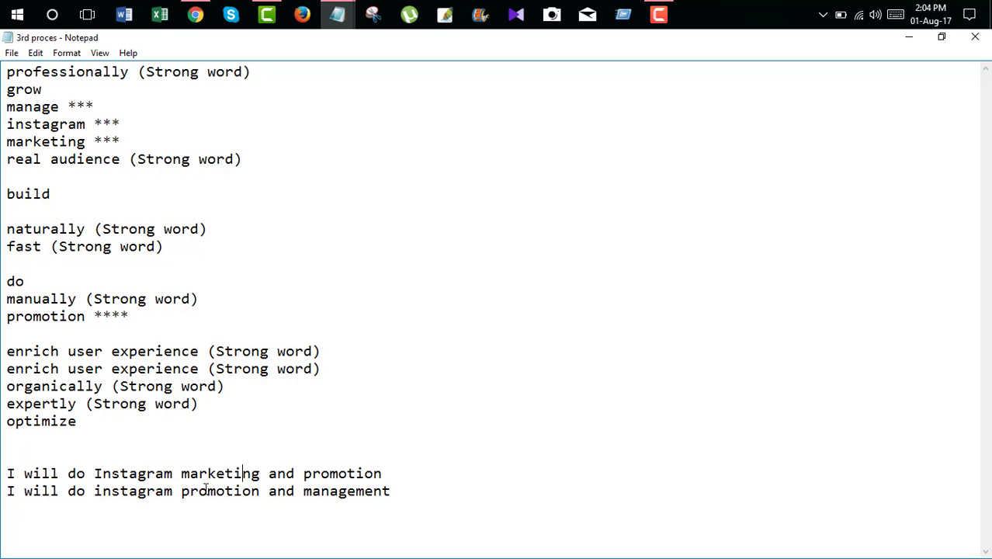
left_click_drag(183, 490, 259, 492)
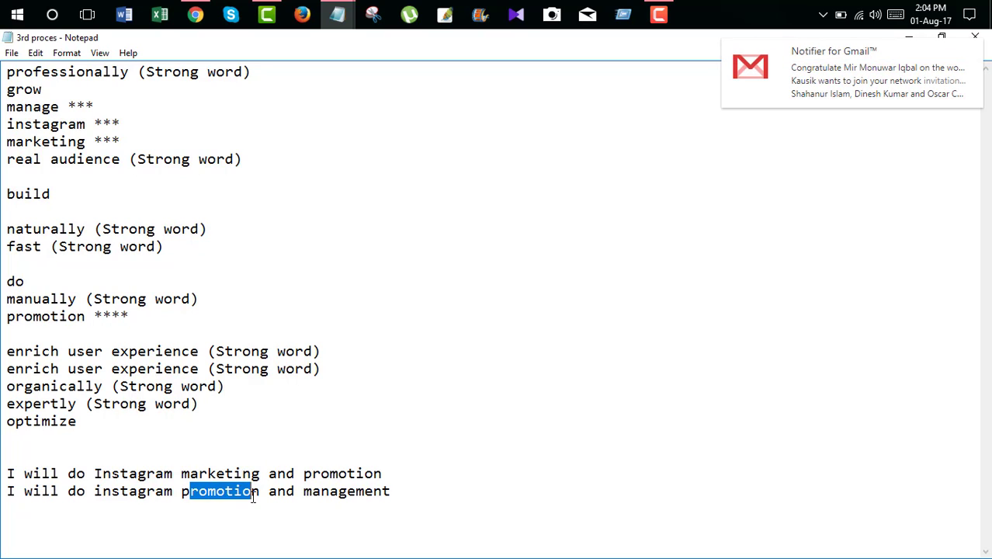
left_click(250, 492)
left_click_drag(181, 490, 392, 492)
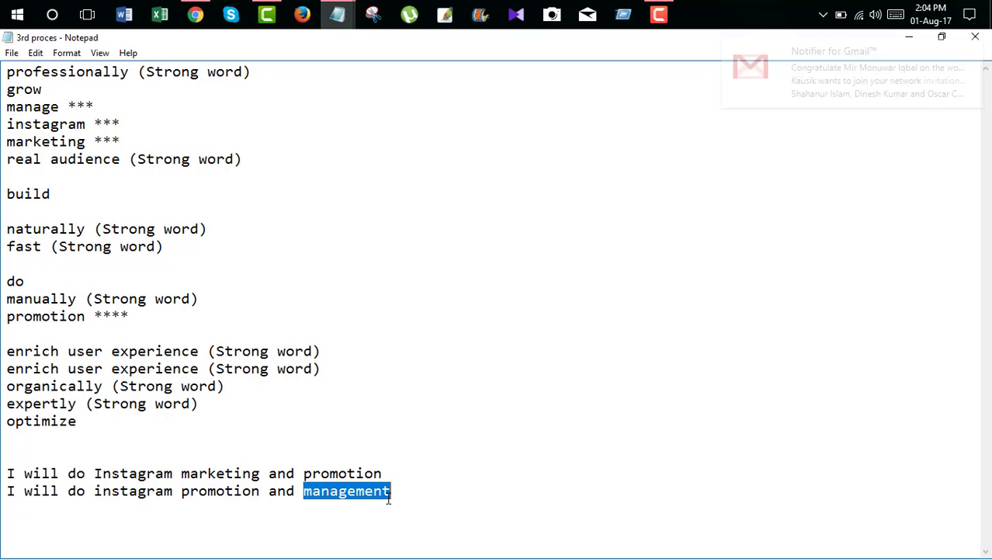
left_click(366, 496)
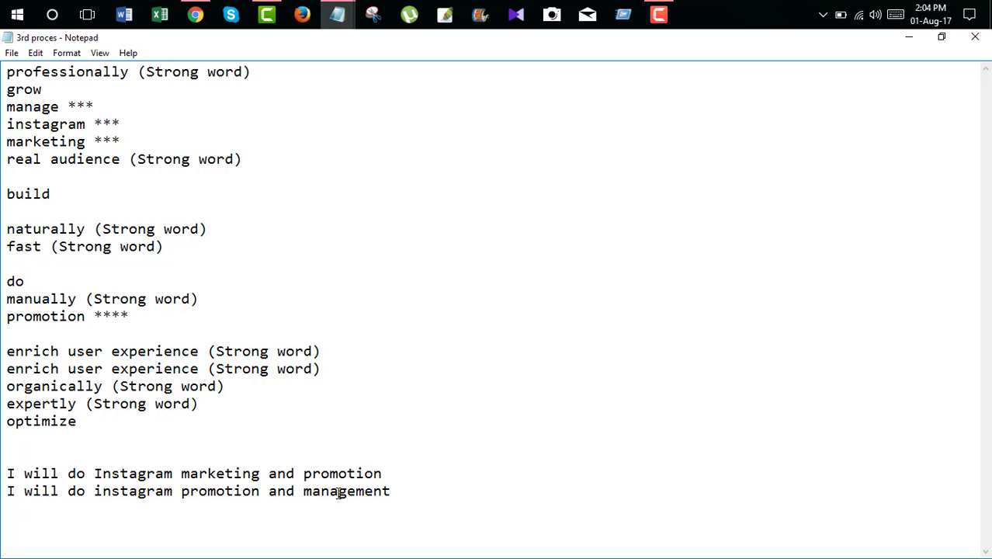
Delete the title "I will do Instagram marketing and promotion" and append "weekly" to the remaining promotion and management title
left_click_drag(382, 474, 9, 469)
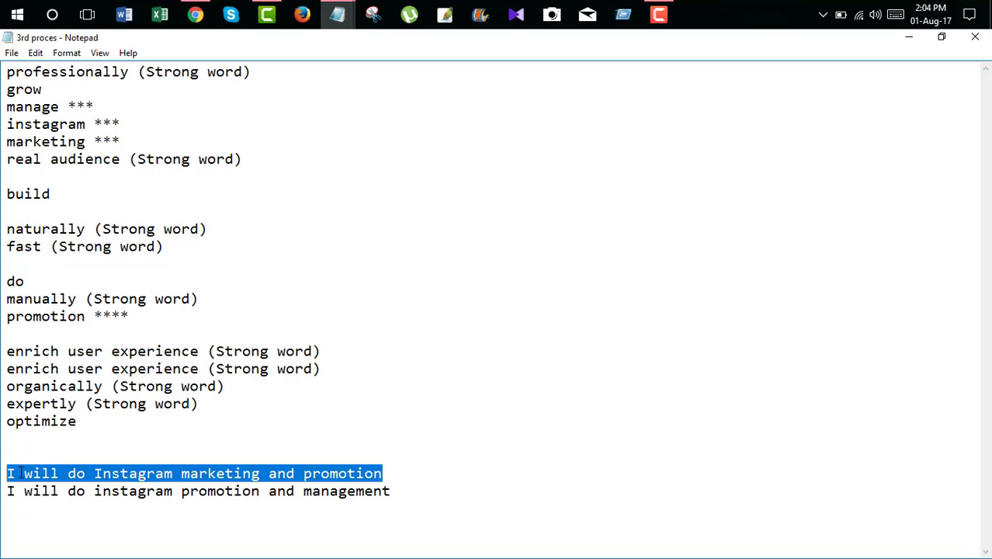
key("BackSpace")
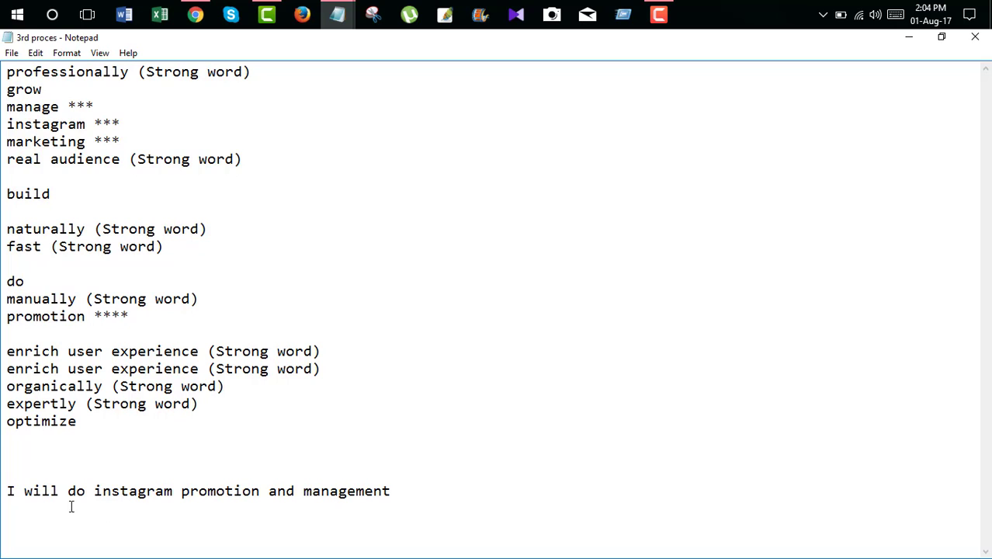
left_click_drag(95, 489, 179, 489)
left_click(199, 491)
left_click(339, 491)
left_click(225, 491)
left_click(322, 496)
left_click(400, 486)
type("weekly")
left_click_drag(458, 489, 399, 491)
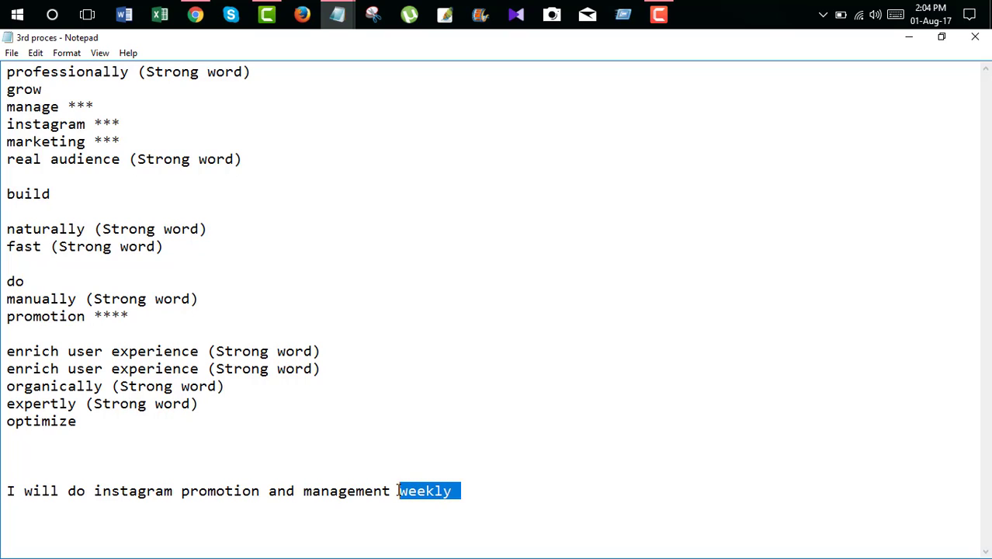
left_click(424, 490)
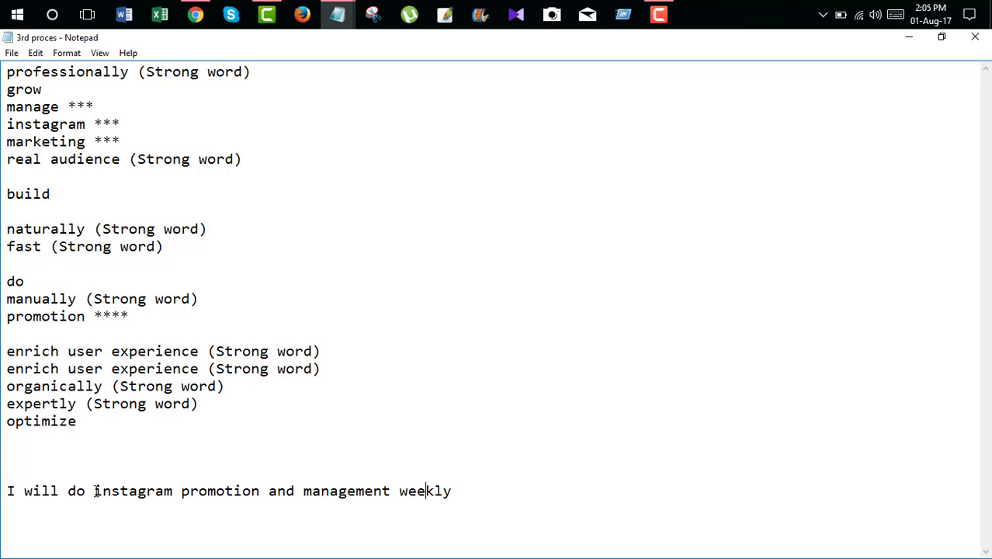
Change "instagram" in the remaining title to uppercase "INSTAGRAM", and minimize the text file to return to the CoSchedule page in Chrome
left_click_drag(94, 491, 172, 490)
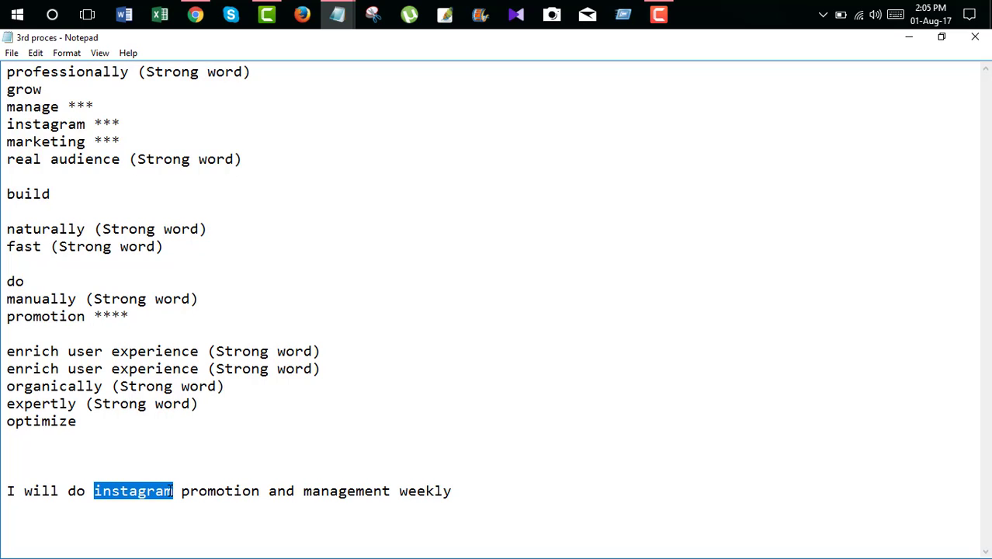
type("INSTAGRA")
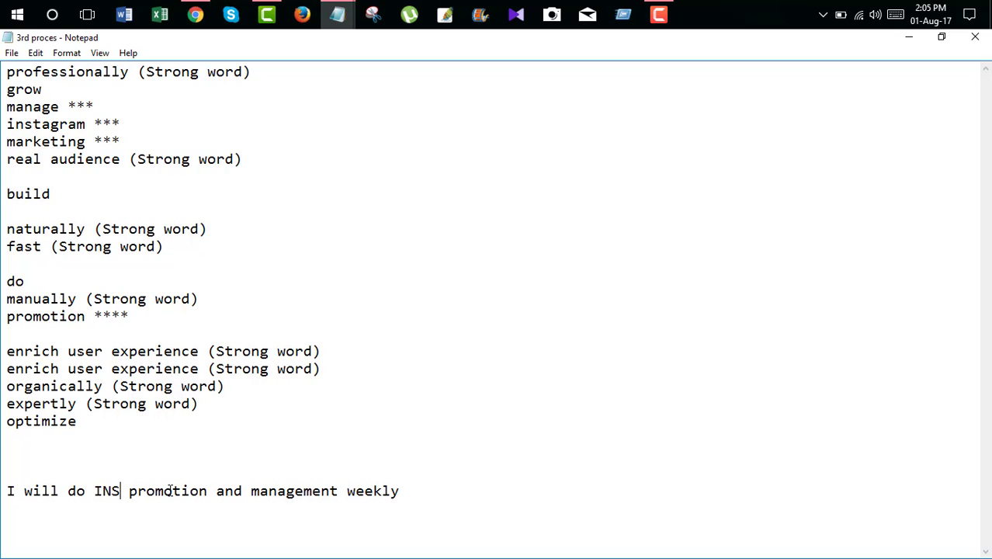
type("M")
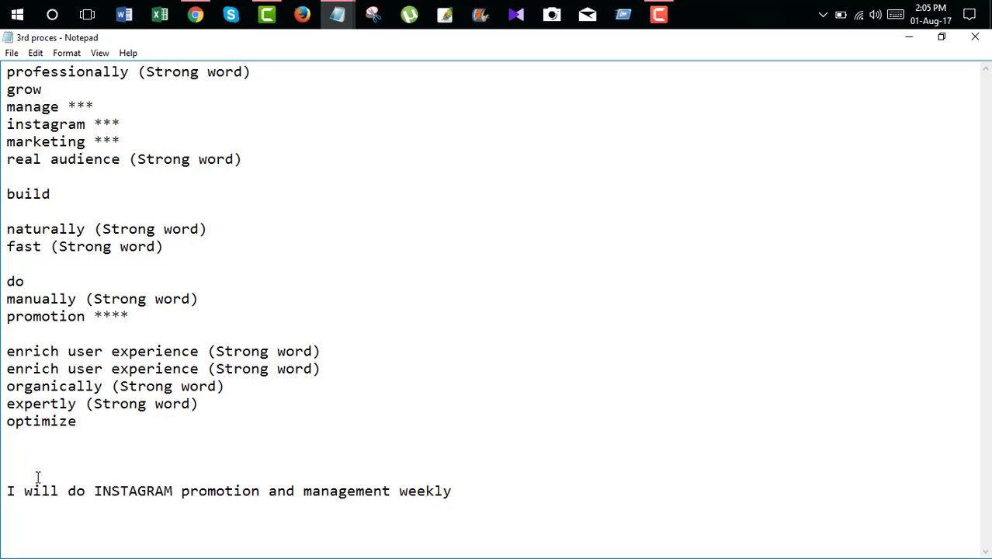
mouse_move(10, 490)
left_mouse_down()
mouse_move(312, 481)
mouse_move(421, 492)
mouse_move(6, 491)
left_mouse_up()
left_click(433, 494)
left_click(107, 493)
left_click(910, 40)
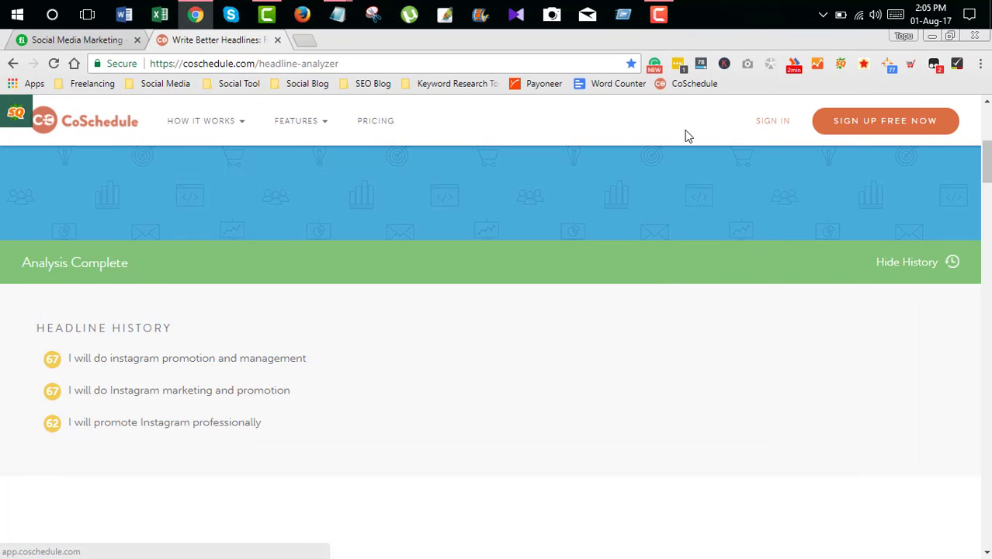